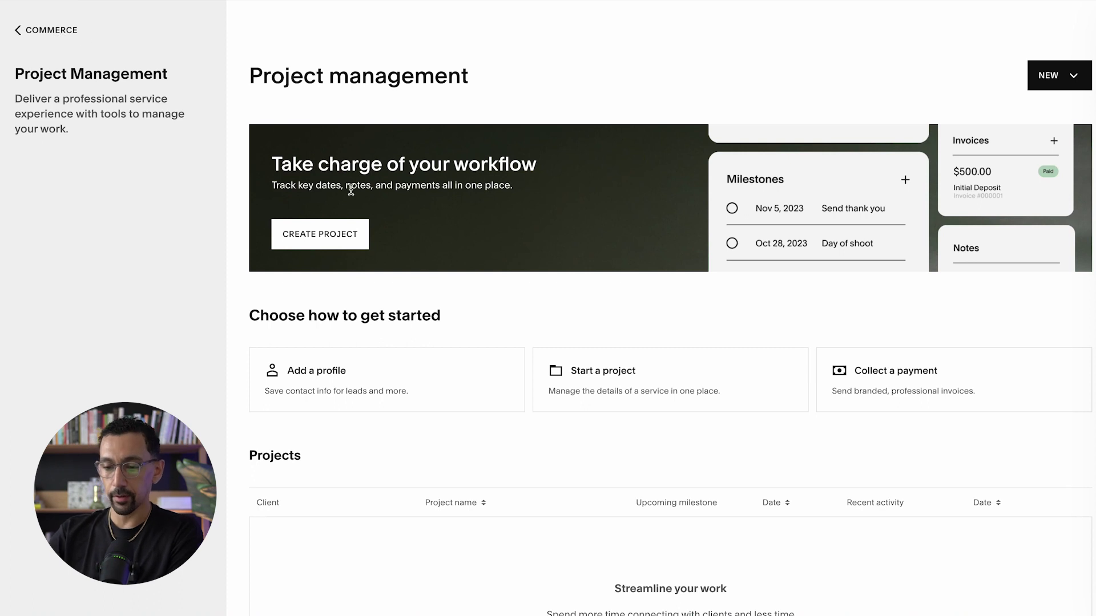
Look over the Project Management starting options and the client details requested by Add a profile, leaving the form without saving.
{"action": "scroll", "coordinate": [353, 200], "scroll_direction": "down", "scroll_amount": 2}
{"action": "scroll", "coordinate": [406, 333], "scroll_direction": "down", "scroll_amount": 1}
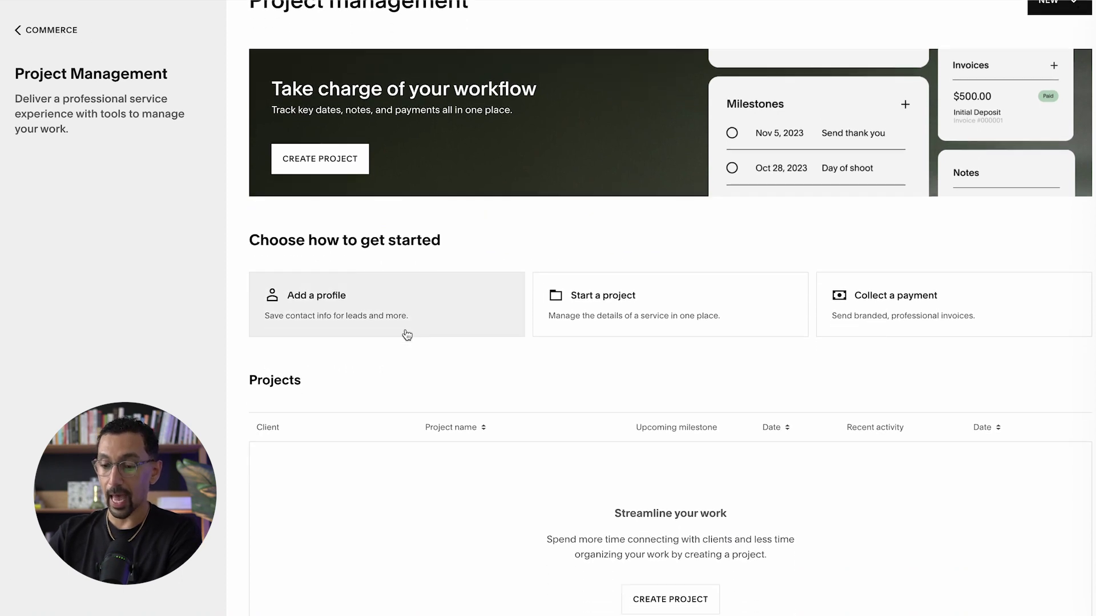
{"action": "scroll", "coordinate": [423, 324], "scroll_direction": "down", "scroll_amount": 1}
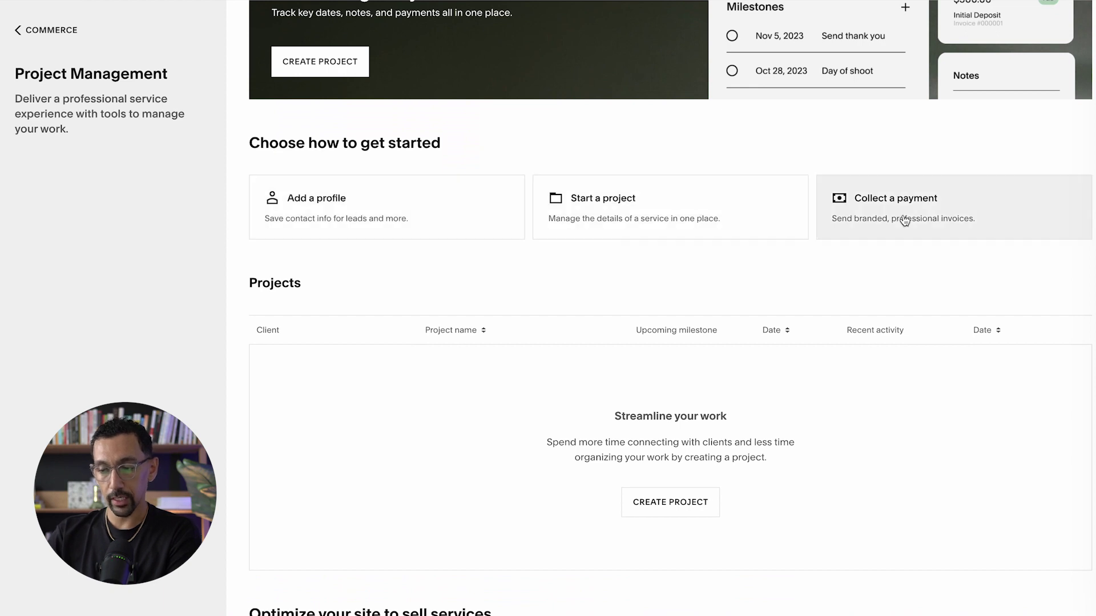
{"action": "scroll", "coordinate": [904, 221], "scroll_direction": "down", "scroll_amount": 1}
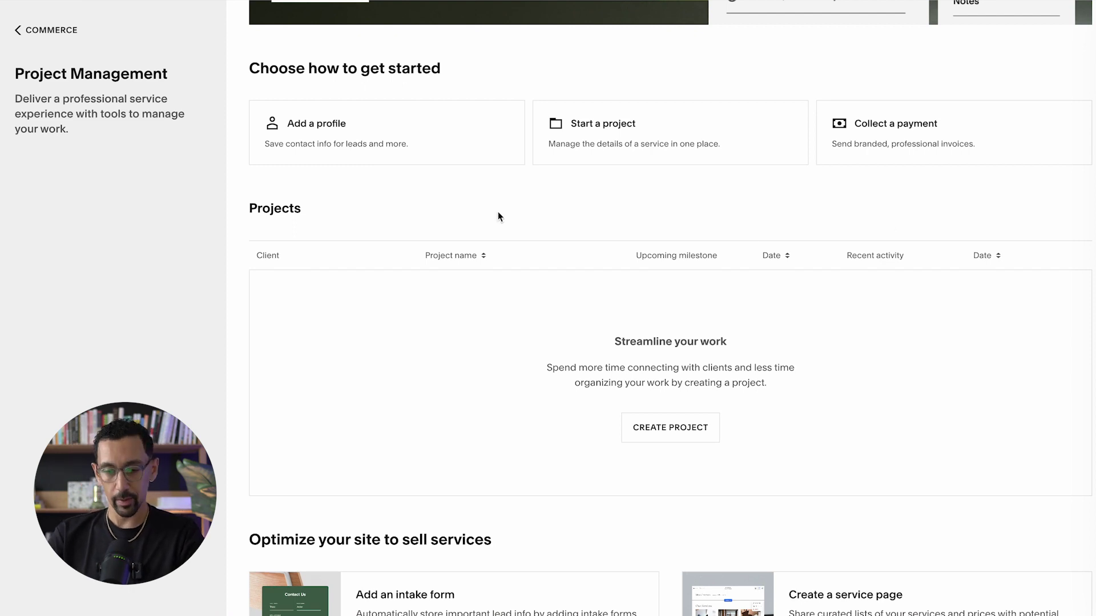
{"action": "left_click", "coordinate": [424, 149]}
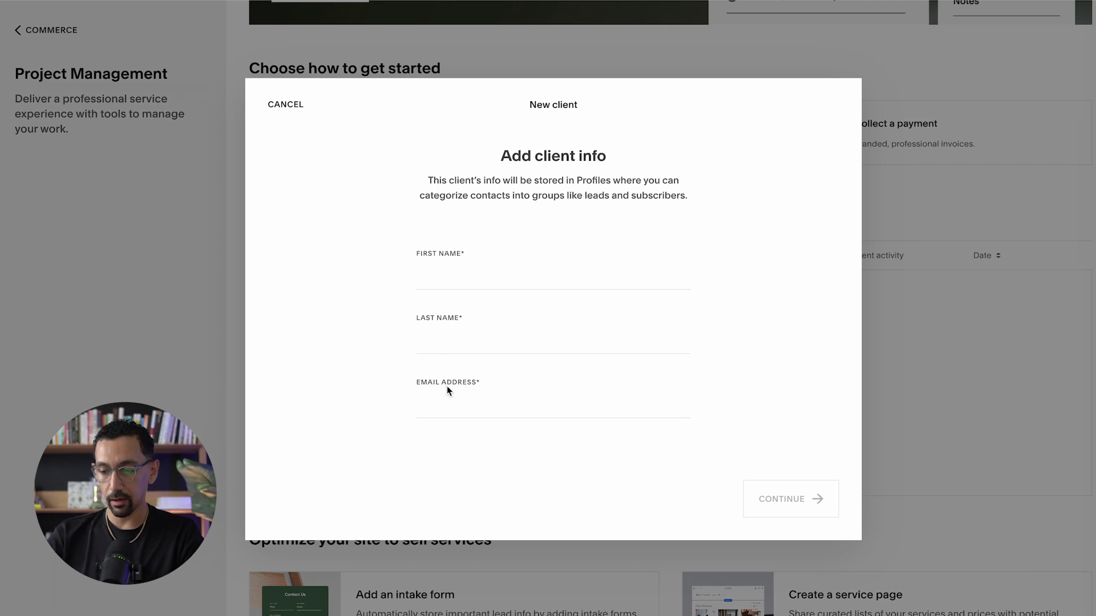
{"action": "left_click", "coordinate": [289, 116]}
Leave Project Management and open the Form Submitters list within the Marketing profiles.
{"action": "left_click", "coordinate": [57, 35]}
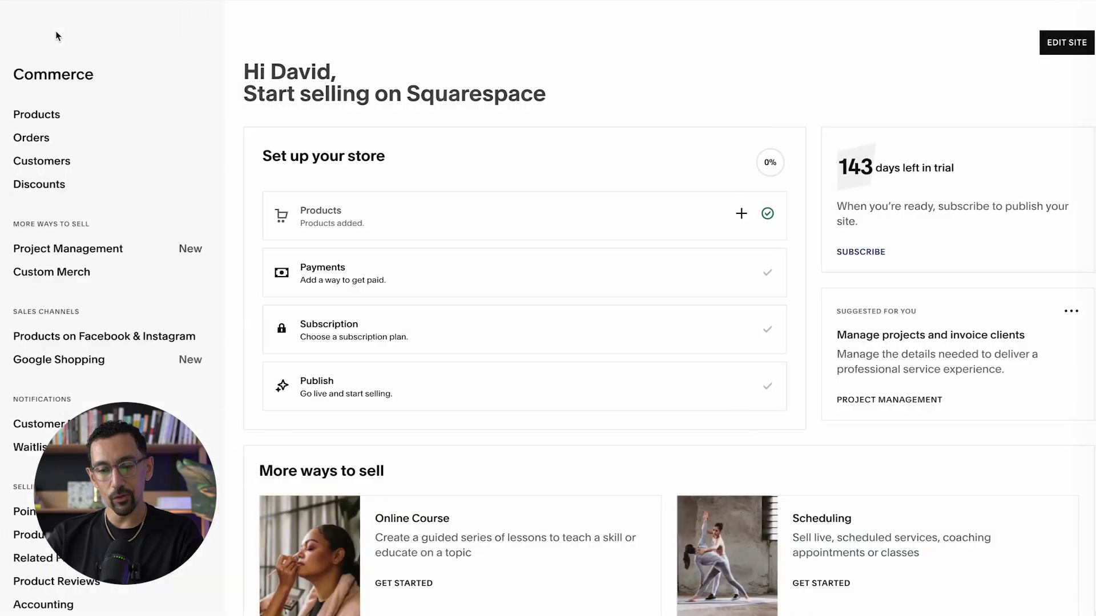
{"action": "left_click", "coordinate": [45, 30]}
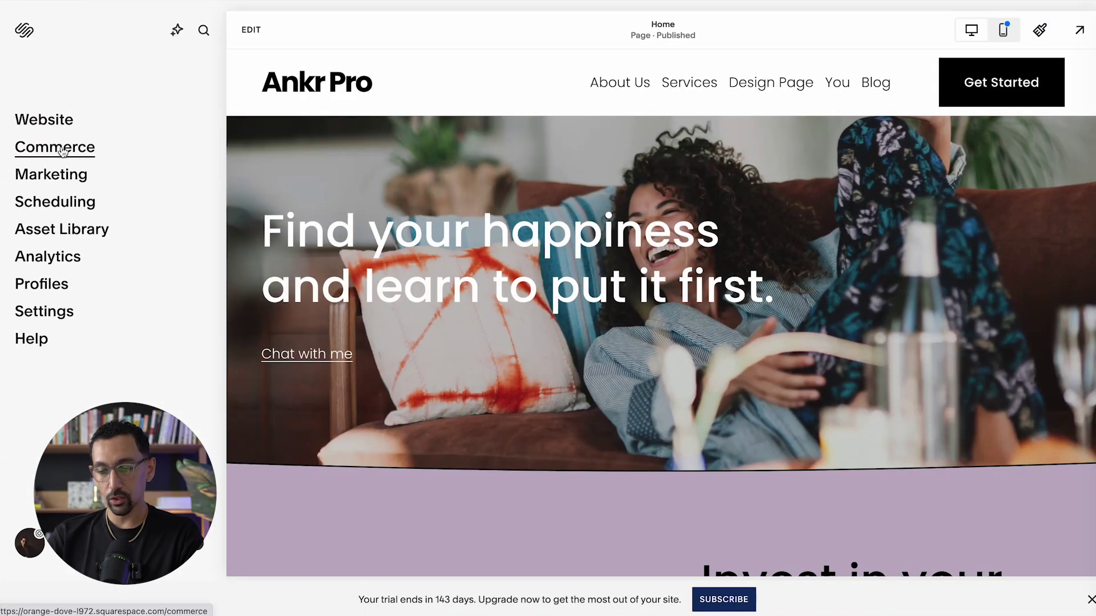
{"action": "left_click", "coordinate": [63, 177]}
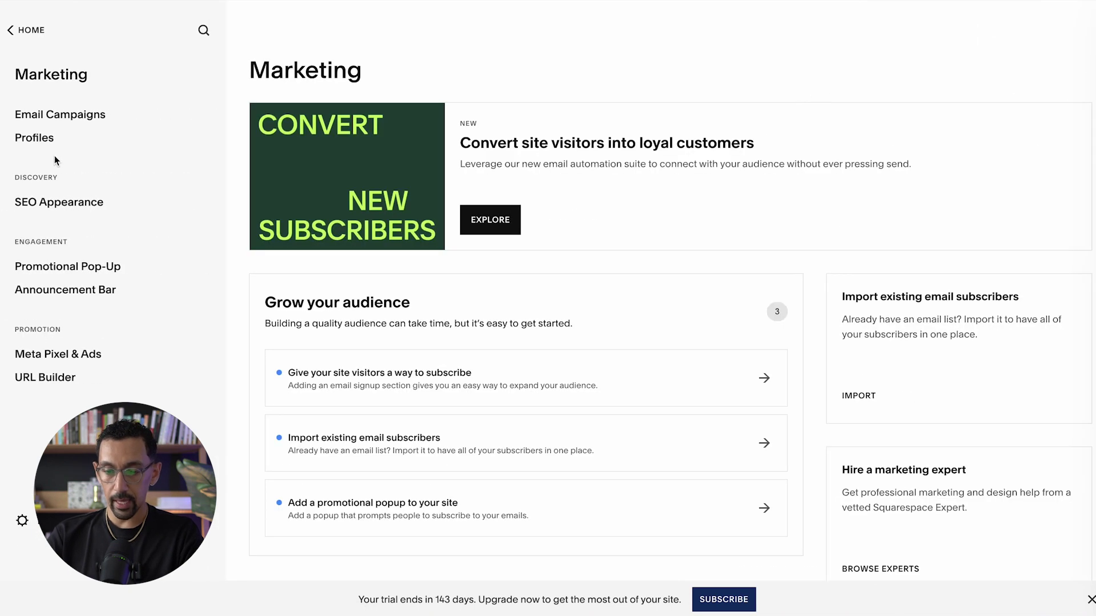
{"action": "left_click", "coordinate": [38, 146]}
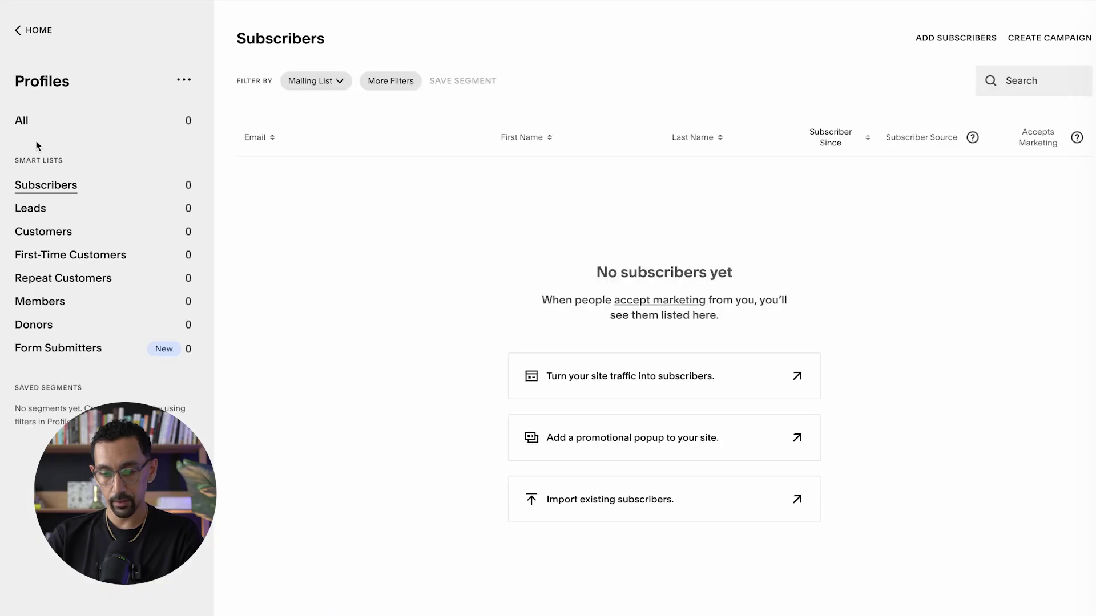
{"action": "left_click", "coordinate": [63, 355]}
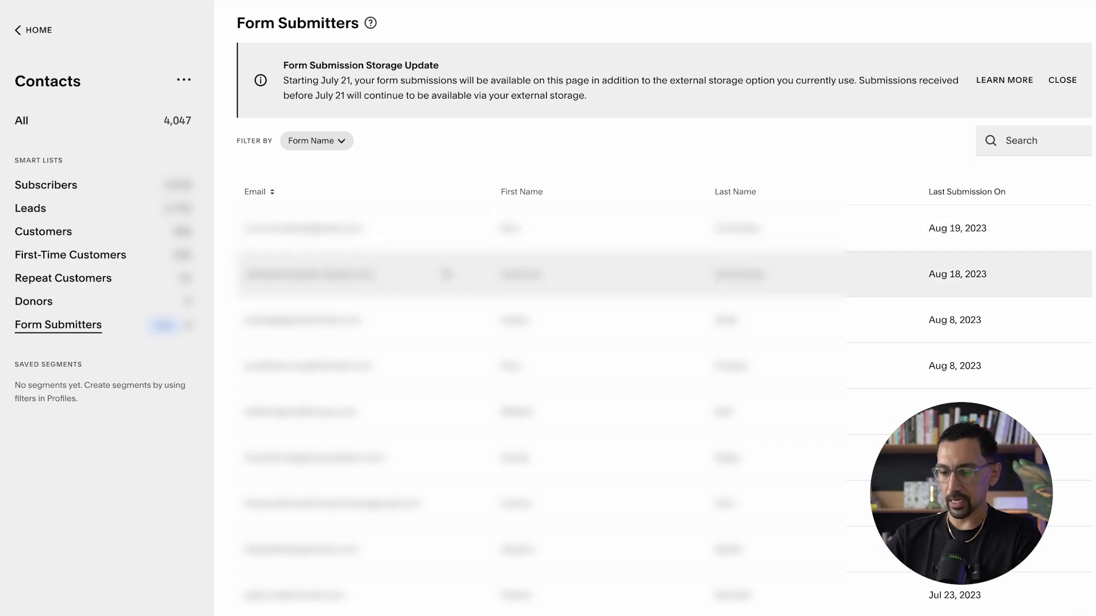
Create a project from the client's New Form submission dated Aug 18, 2023, after reviewing the submitted answers.
{"action": "left_click", "coordinate": [463, 286]}
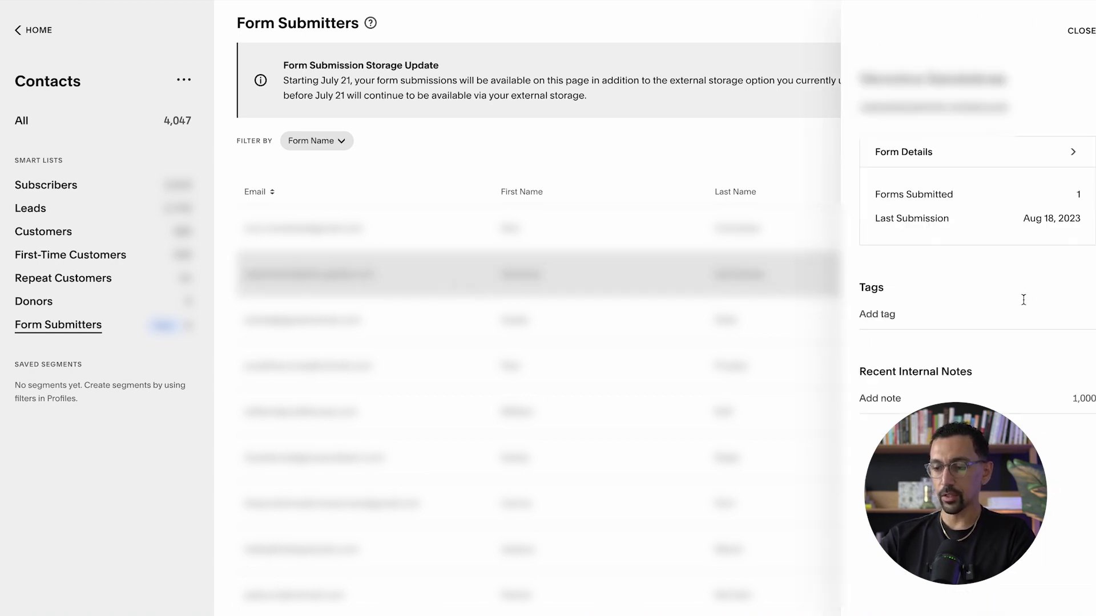
{"action": "left_click", "coordinate": [965, 154]}
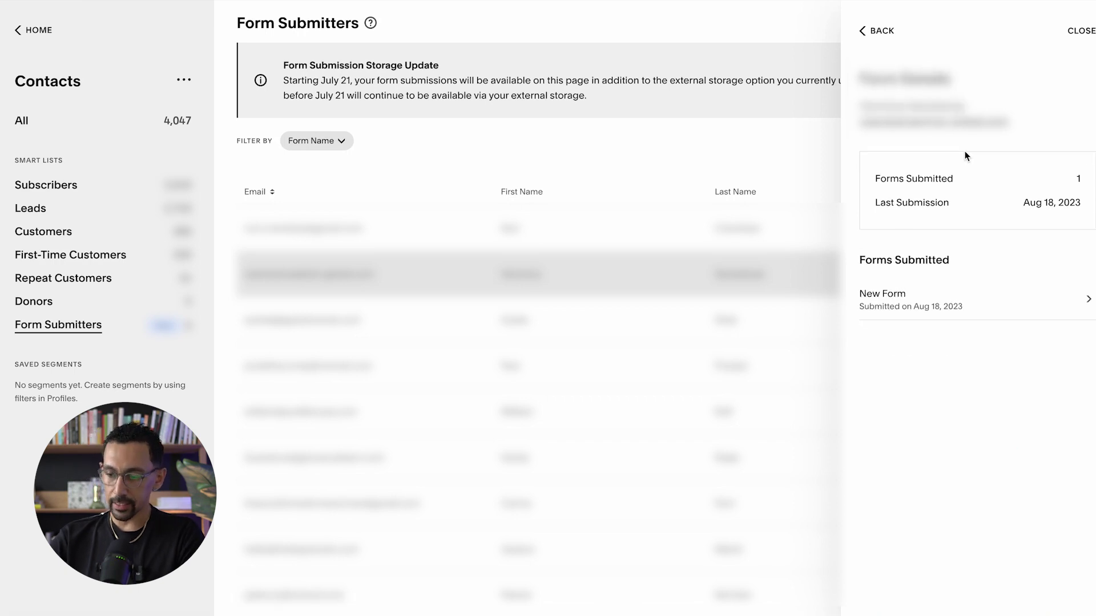
{"action": "left_click", "coordinate": [914, 311]}
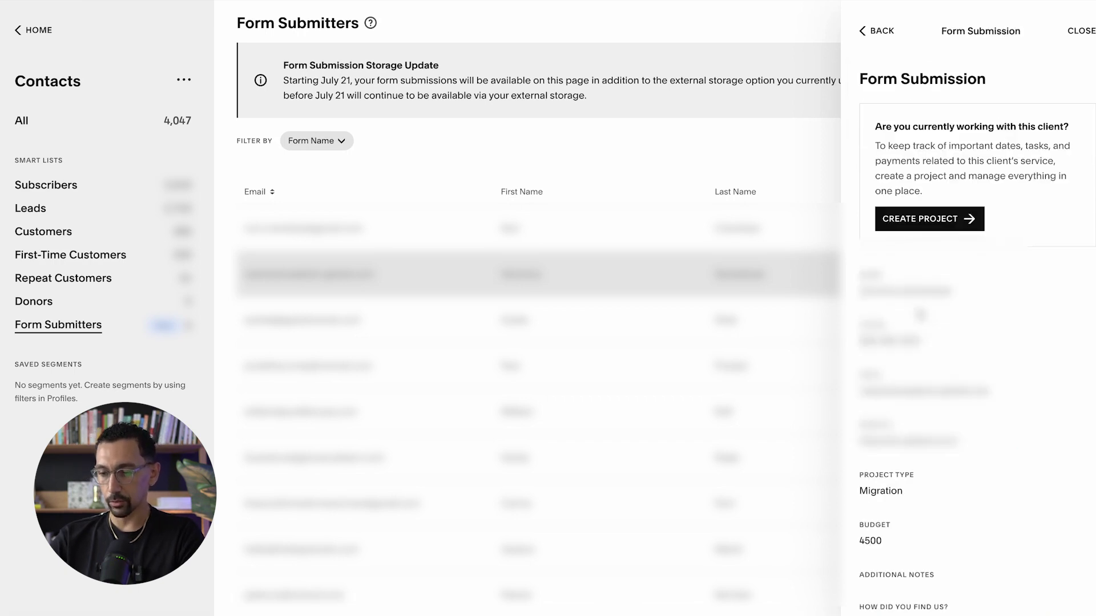
{"action": "scroll", "coordinate": [944, 373], "scroll_direction": "down", "scroll_amount": 1}
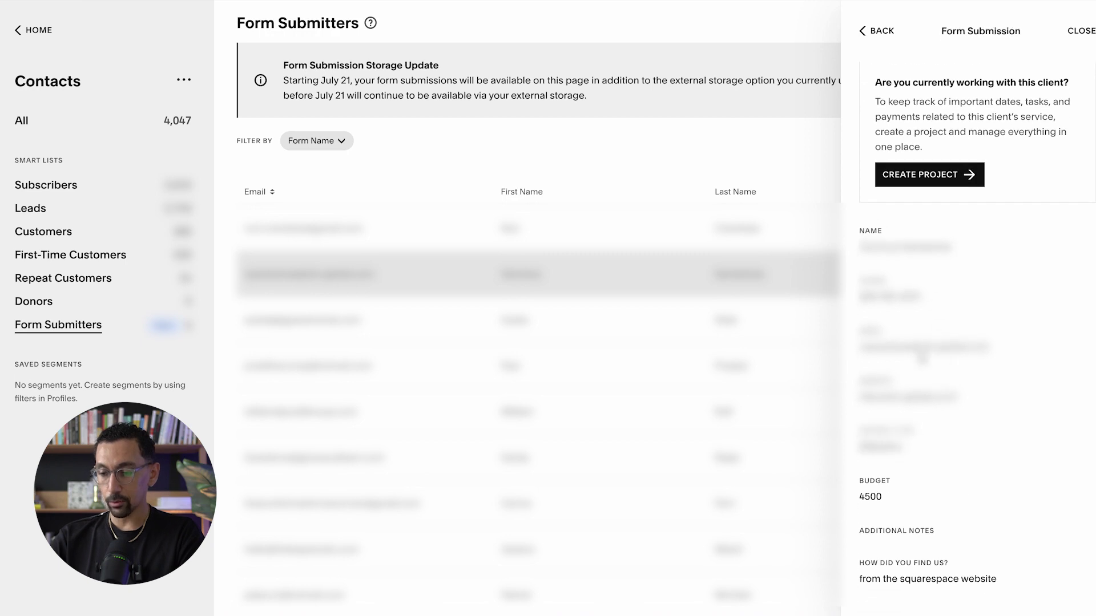
{"action": "scroll", "coordinate": [949, 345], "scroll_direction": "up", "scroll_amount": 1}
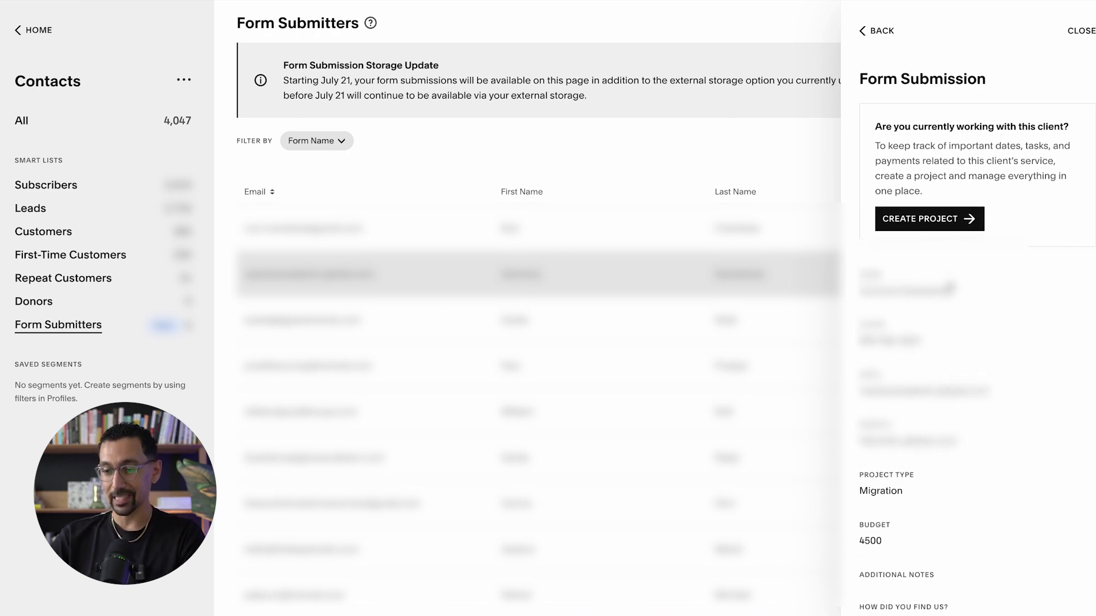
{"action": "left_click", "coordinate": [933, 221]}
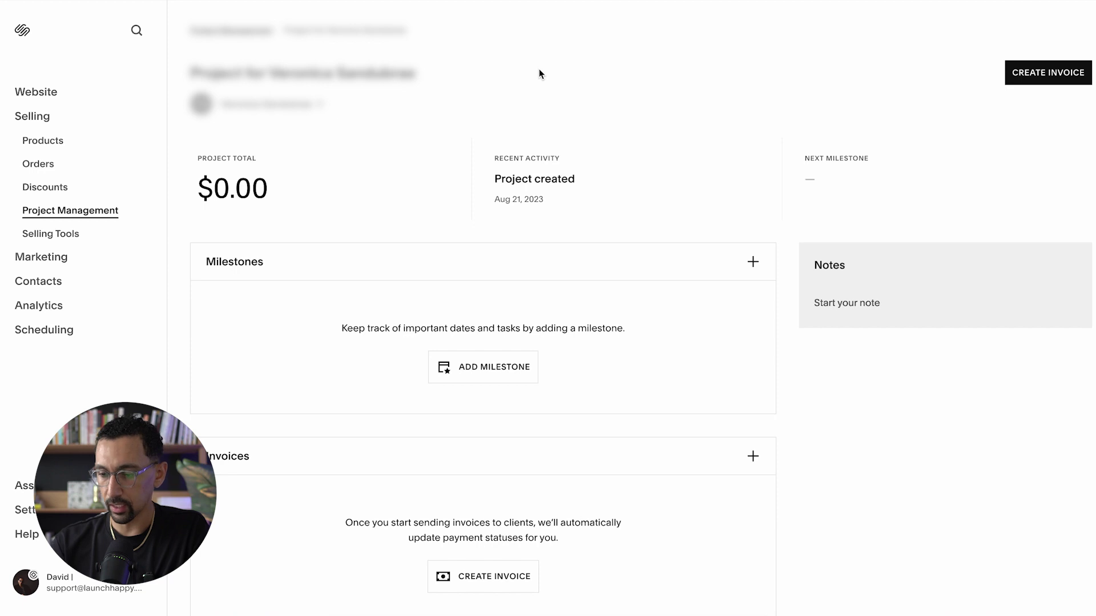
Review the new project's page and the list of projects on the Project Management overview.
{"action": "scroll", "coordinate": [570, 144], "scroll_direction": "down", "scroll_amount": 3}
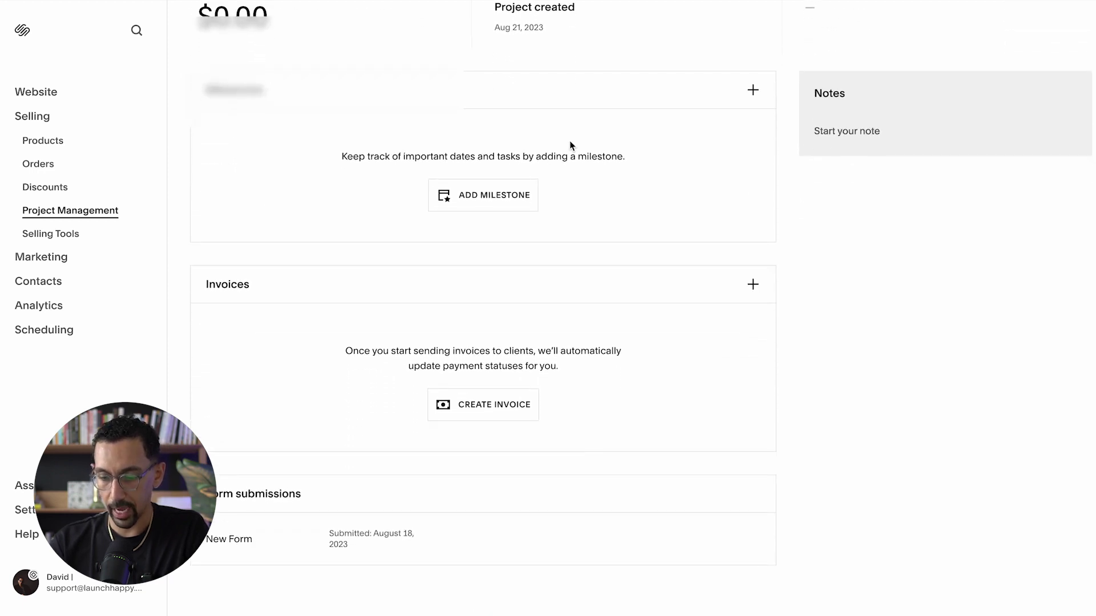
{"action": "scroll", "coordinate": [569, 145], "scroll_direction": "up", "scroll_amount": 3}
{"action": "left_click", "coordinate": [232, 31]}
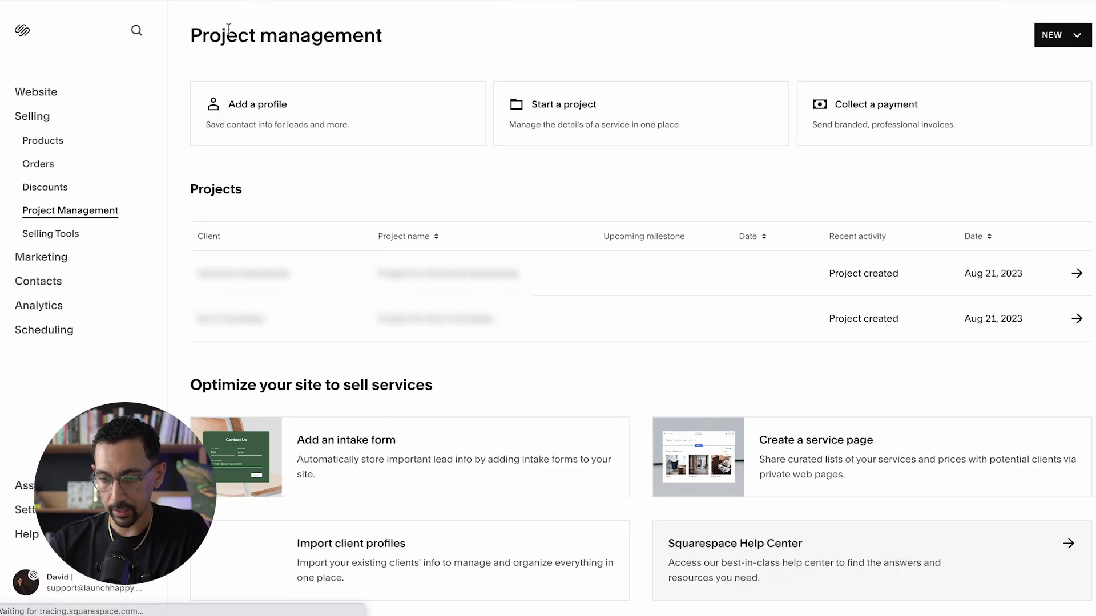
{"action": "scroll", "coordinate": [300, 190], "scroll_direction": "down", "scroll_amount": 1}
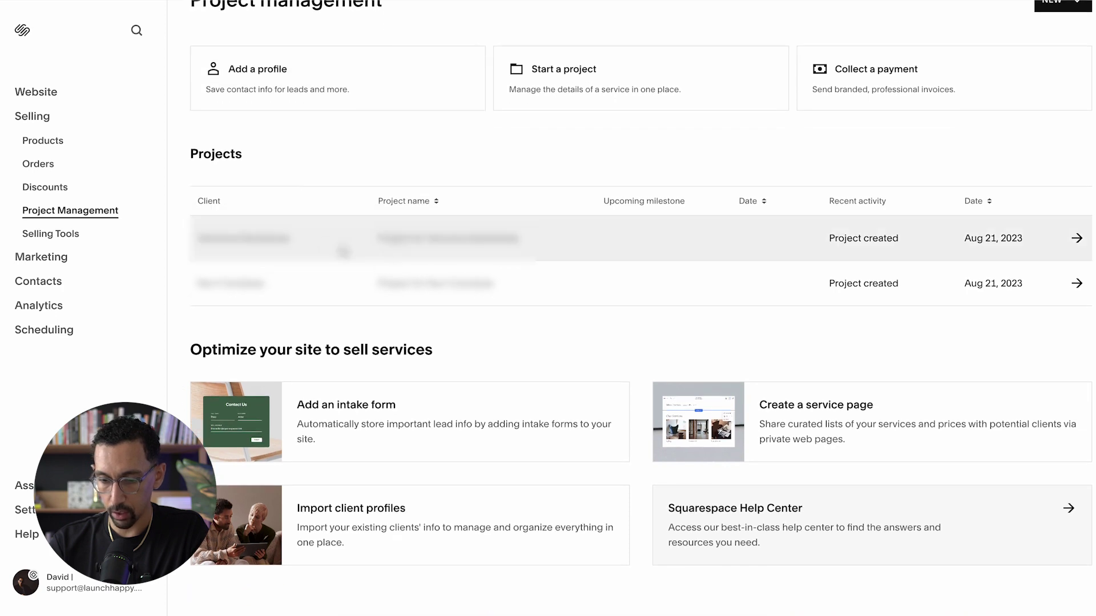
{"action": "scroll", "coordinate": [330, 246], "scroll_direction": "up", "scroll_amount": 1}
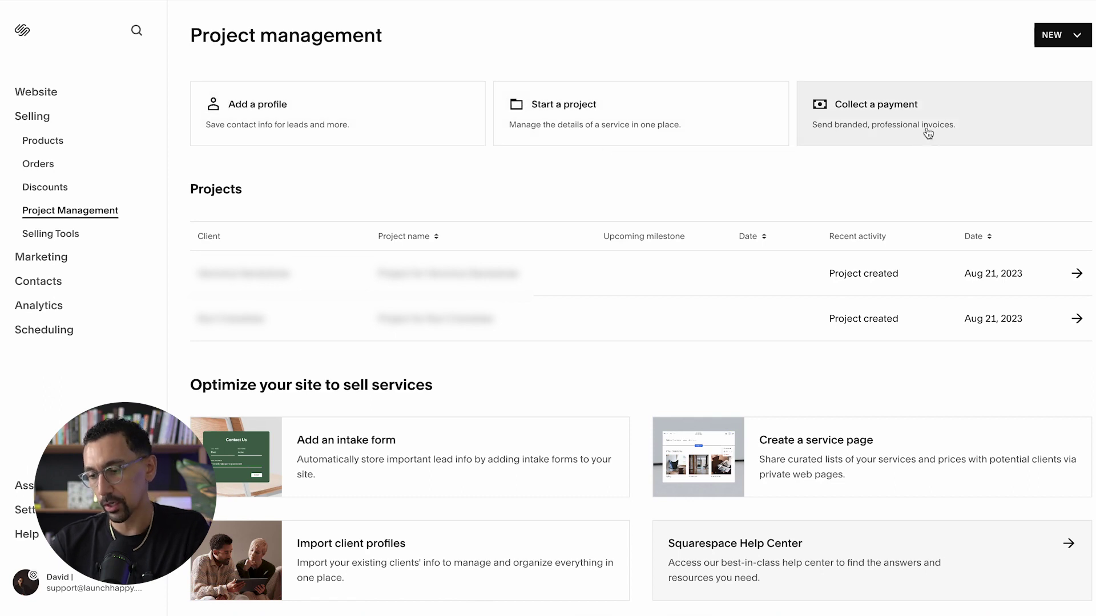
Open the first project in the Projects list and examine its milestones, invoices, form submissions and notes sections.
{"action": "left_click", "coordinate": [315, 282]}
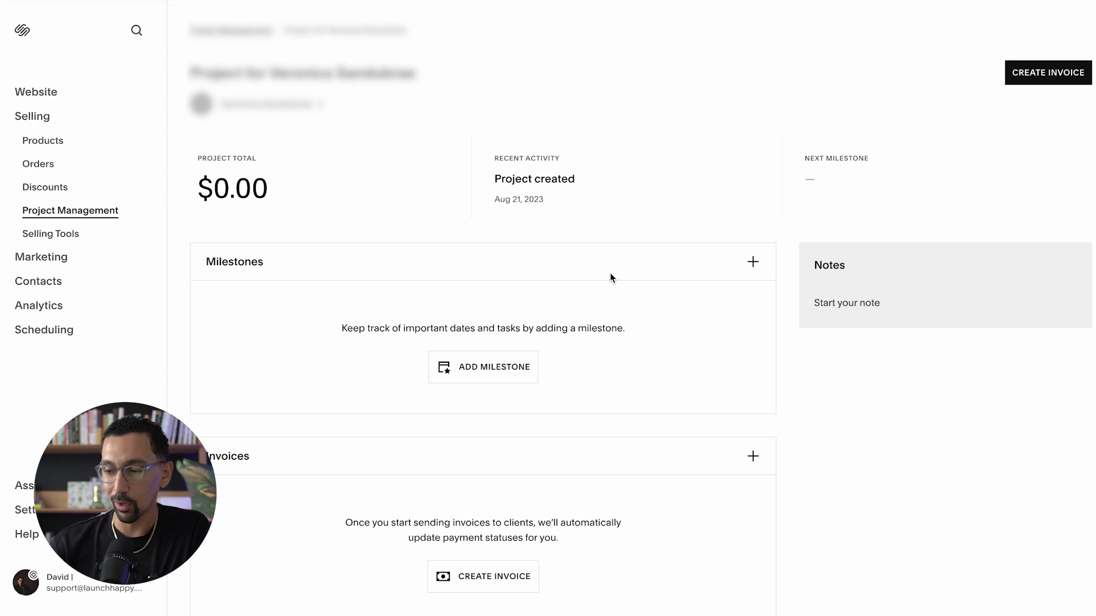
{"action": "scroll", "coordinate": [726, 220], "scroll_direction": "down", "scroll_amount": 2}
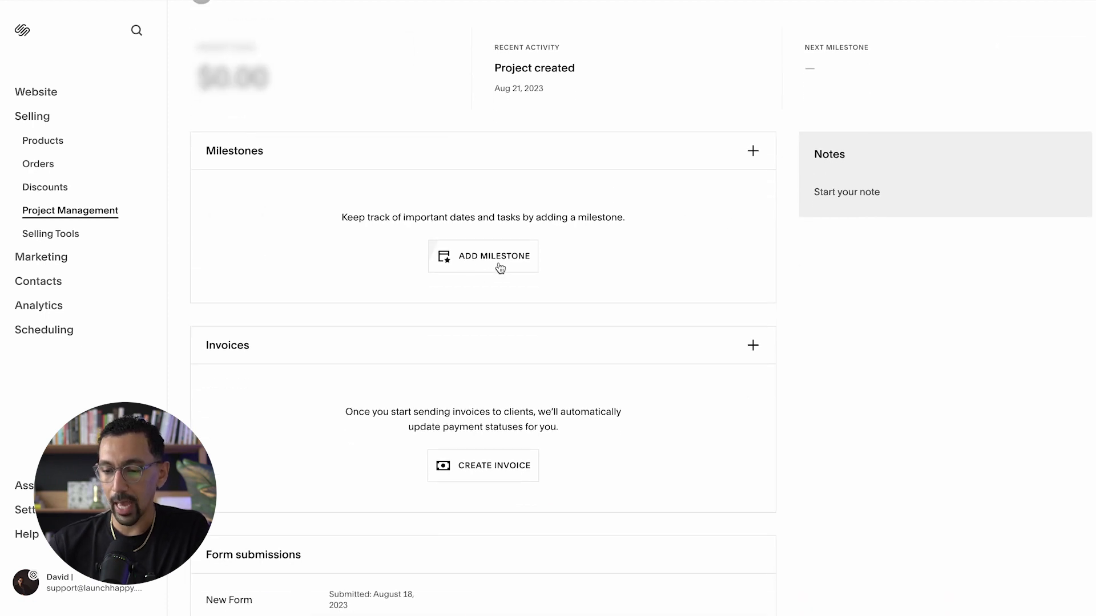
{"action": "scroll", "coordinate": [496, 366], "scroll_direction": "down", "scroll_amount": 1}
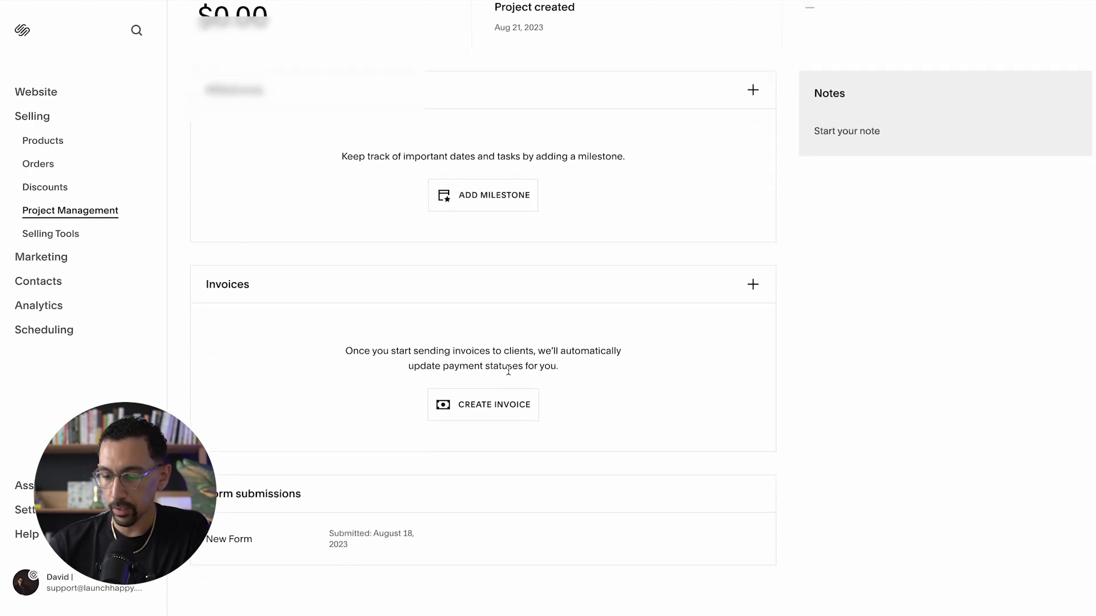
{"action": "scroll", "coordinate": [495, 366], "scroll_direction": "up", "scroll_amount": 3}
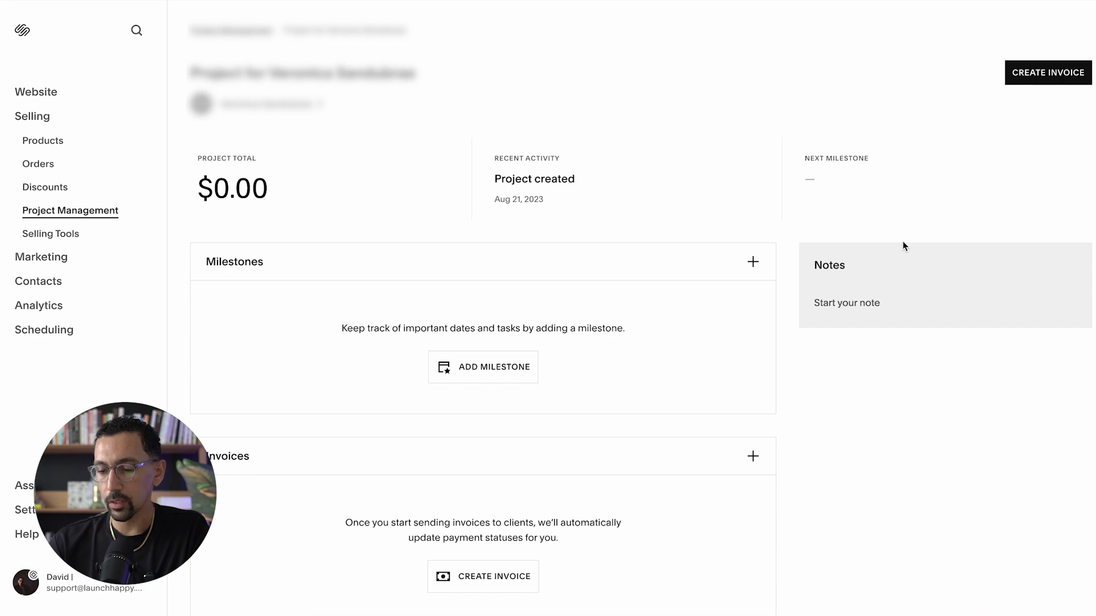
Add a milestone described as "Sign Proposal" with the date August 31, 2023, to the project.
{"action": "left_click", "coordinate": [475, 366]}
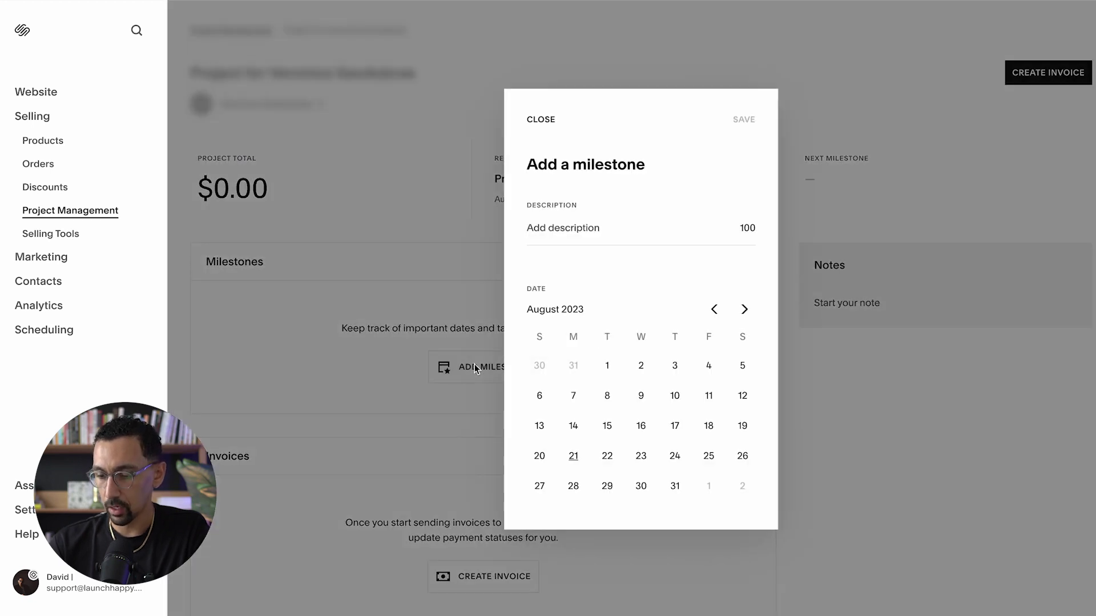
{"action": "left_click", "coordinate": [676, 488]}
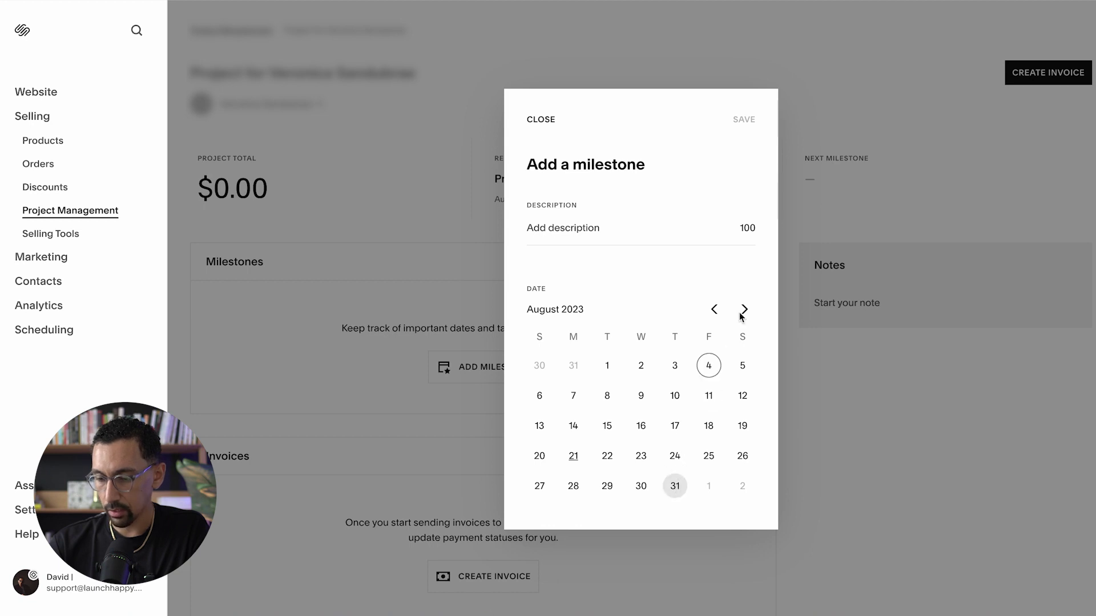
{"action": "left_click", "coordinate": [569, 233]}
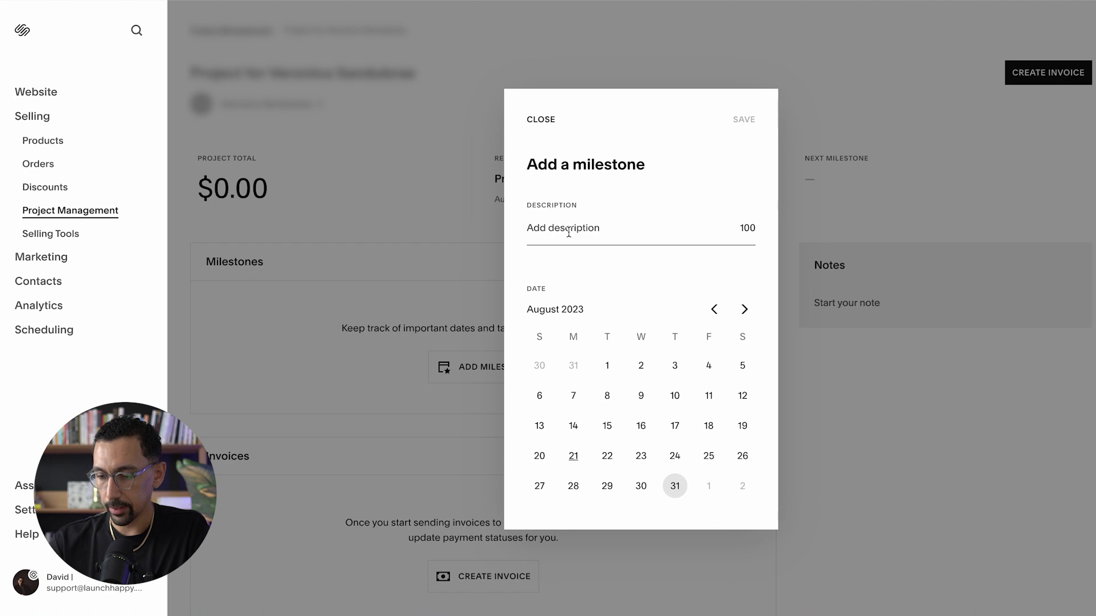
{"action": "type", "text": "S"}
{"action": "key", "text": "BackSpace"}
{"action": "type", "text": "Sign Proposal"}
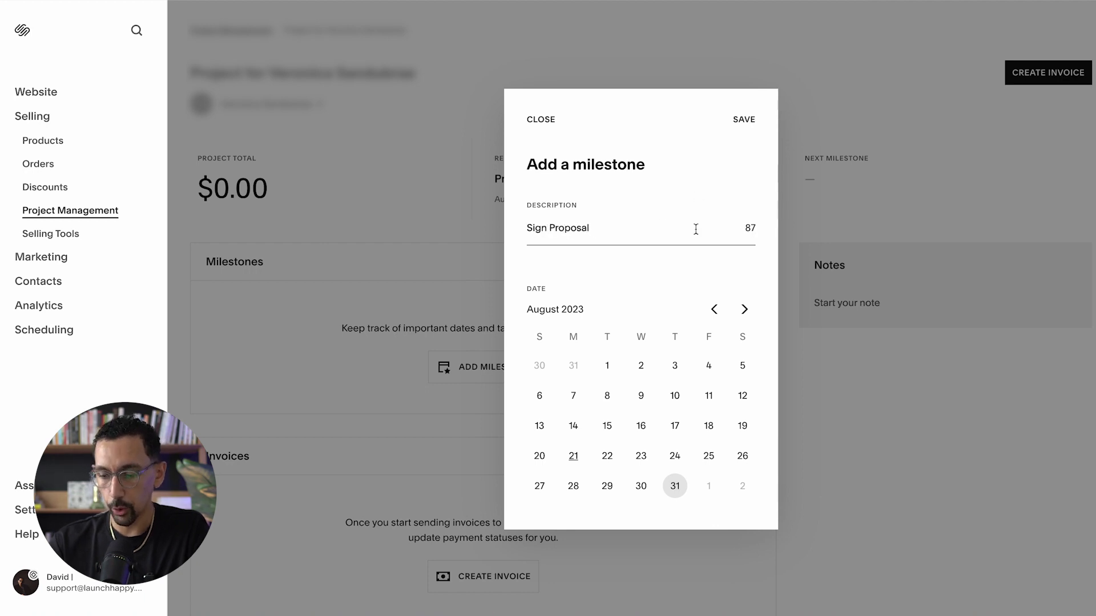
{"action": "left_click", "coordinate": [744, 120]}
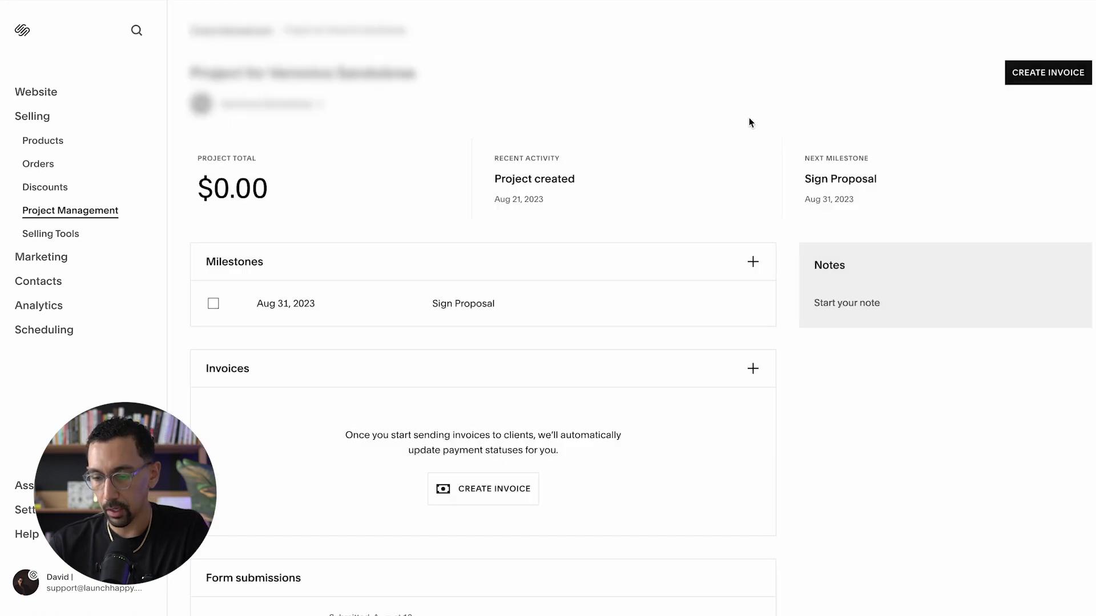
Mark the Sign Proposal milestone complete, view its edit form without changing it, and mark the milestone incomplete again.
{"action": "mouse_move", "coordinate": [491, 307]}
{"action": "scroll", "coordinate": [506, 320], "scroll_direction": "down", "scroll_amount": 1}
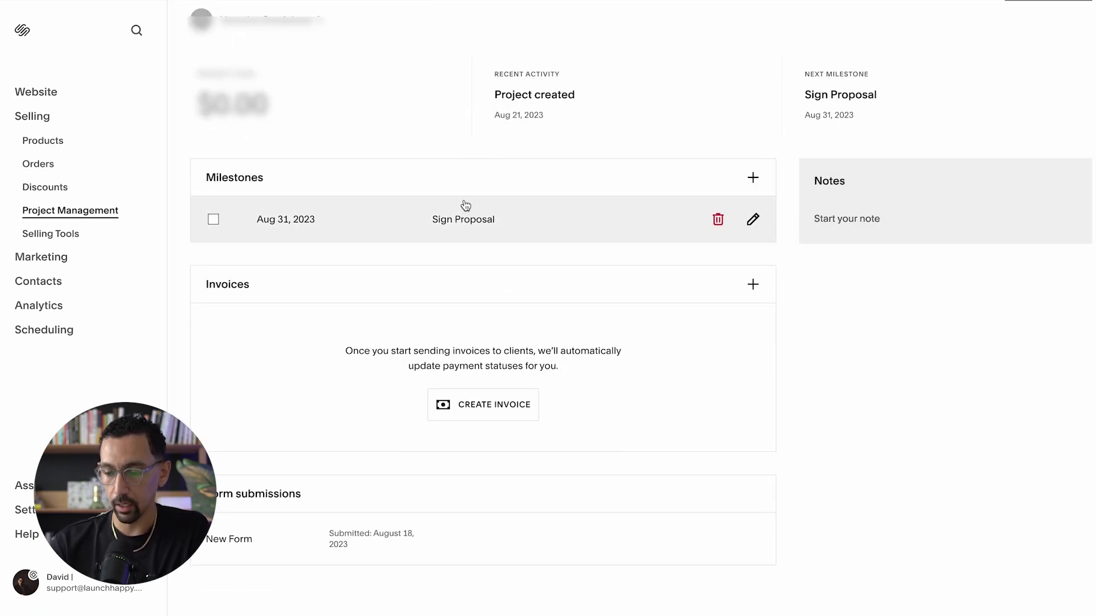
{"action": "left_click", "coordinate": [212, 219]}
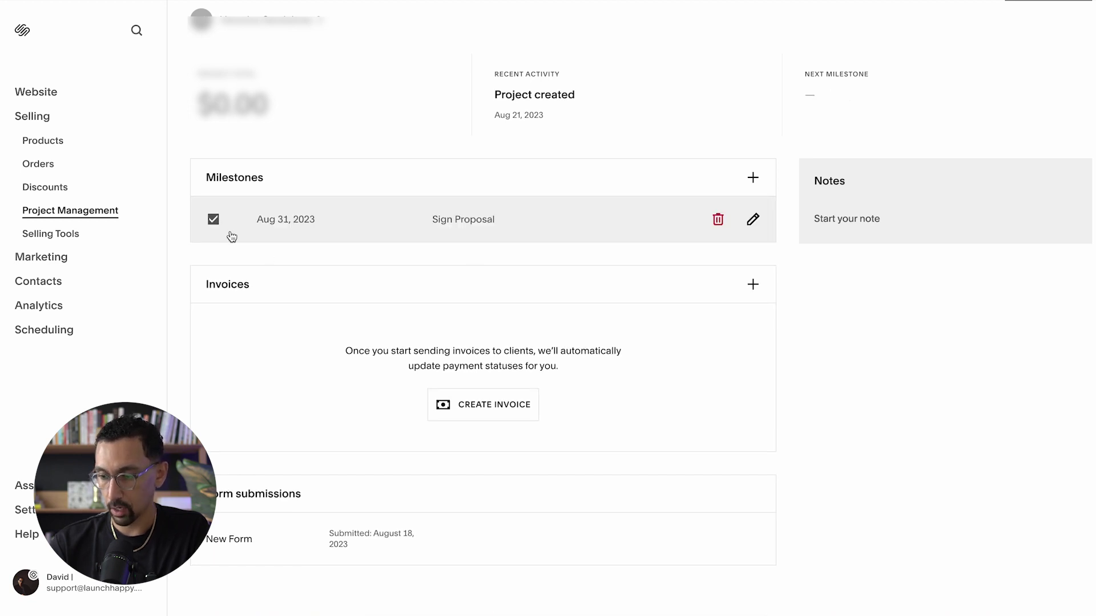
{"action": "scroll", "coordinate": [231, 238], "scroll_direction": "up", "scroll_amount": 2}
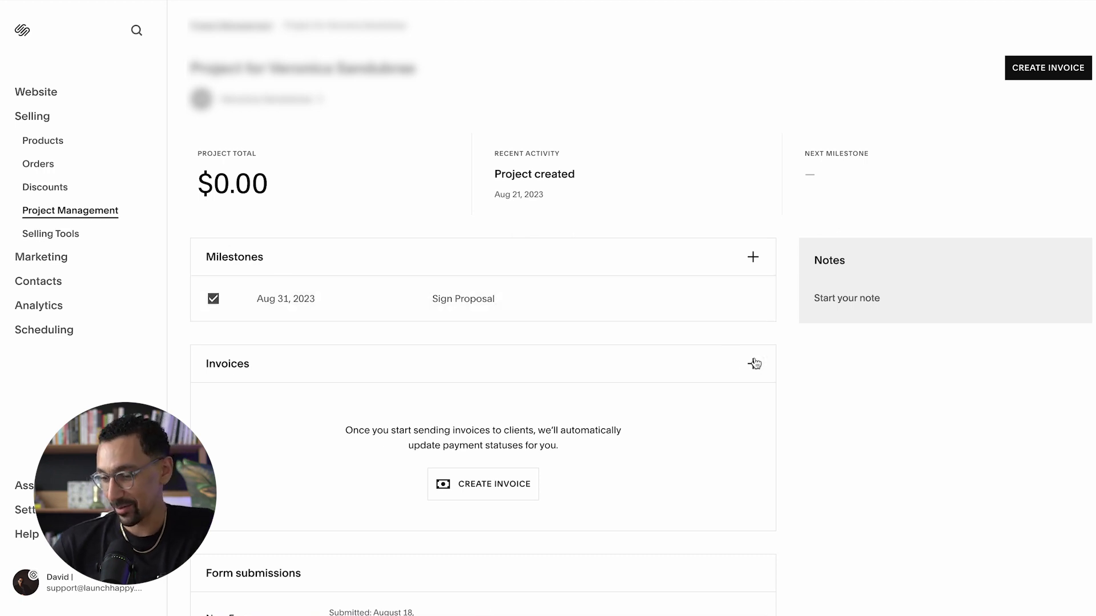
{"action": "left_click", "coordinate": [753, 299]}
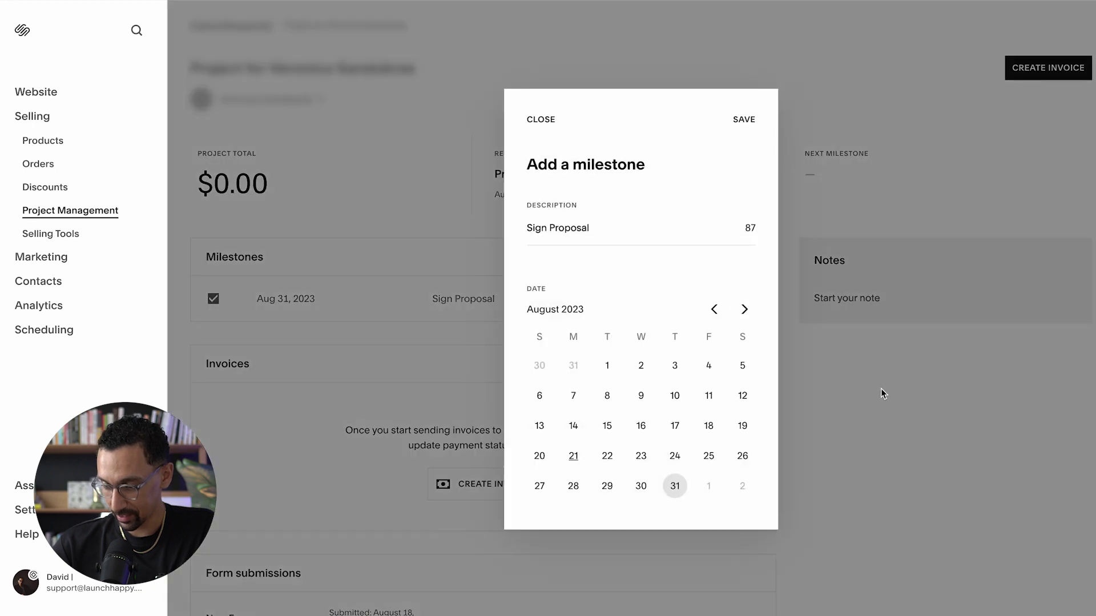
{"action": "left_click", "coordinate": [883, 392]}
{"action": "left_click", "coordinate": [213, 299]}
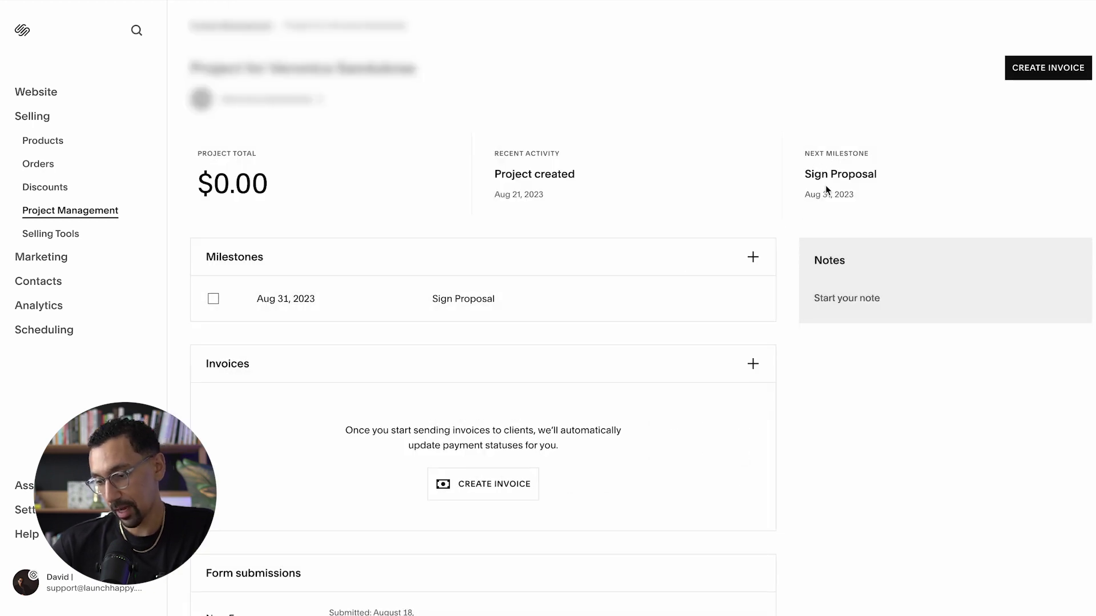
Start a new invoice draft for the project.
{"action": "scroll", "coordinate": [851, 251], "scroll_direction": "down", "scroll_amount": 1}
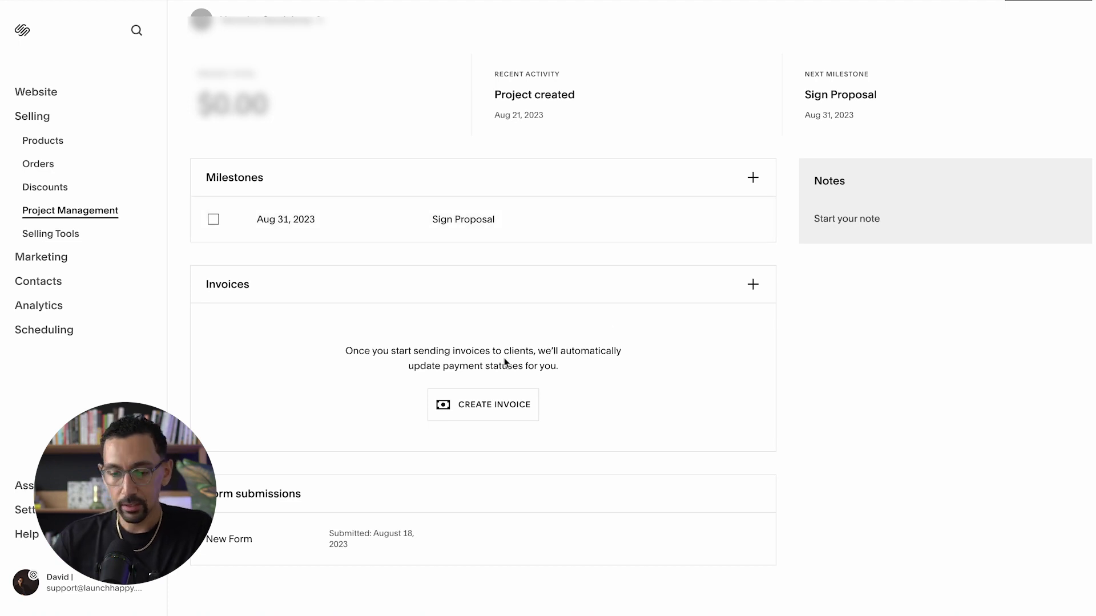
{"action": "left_click", "coordinate": [491, 405]}
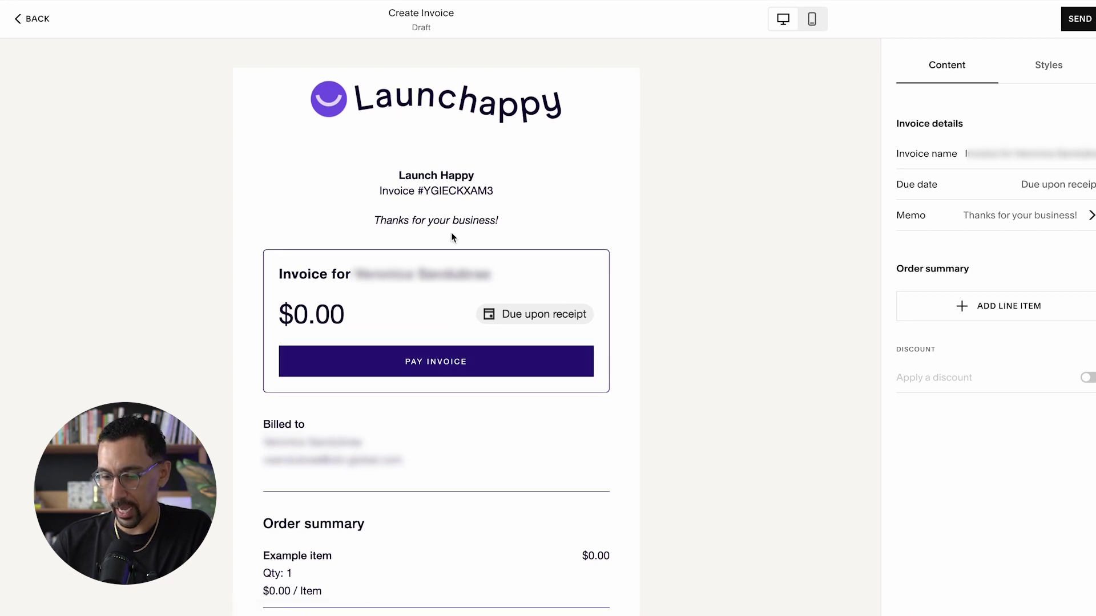
Start a line item on the invoice named "Design", keeping the item type Service and the quantity 1.
{"action": "scroll", "coordinate": [453, 238], "scroll_direction": "down", "scroll_amount": 2}
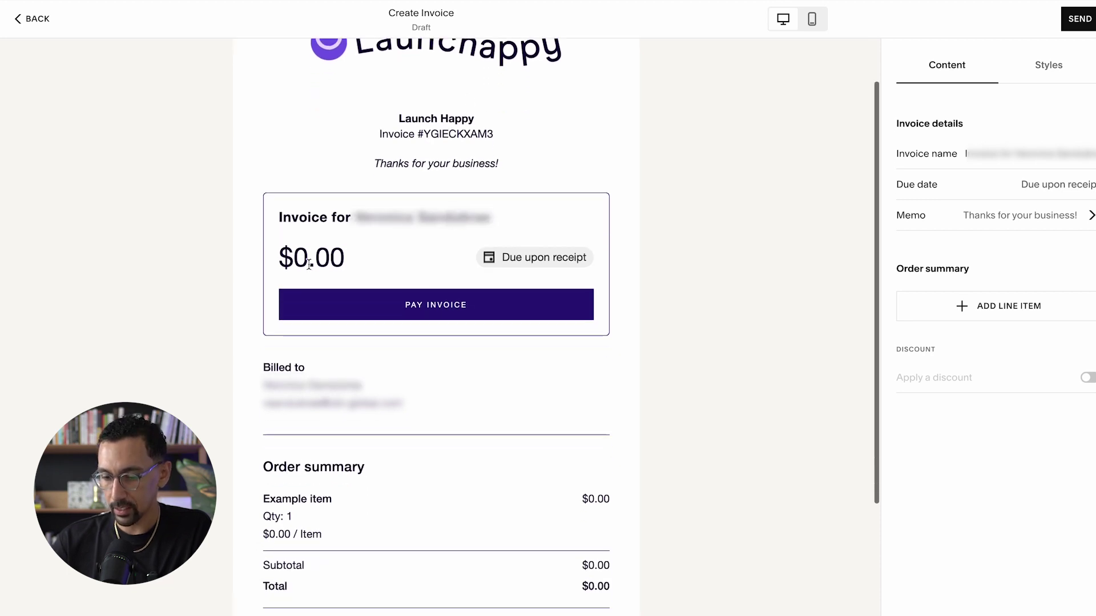
{"action": "left_click", "coordinate": [1018, 308]}
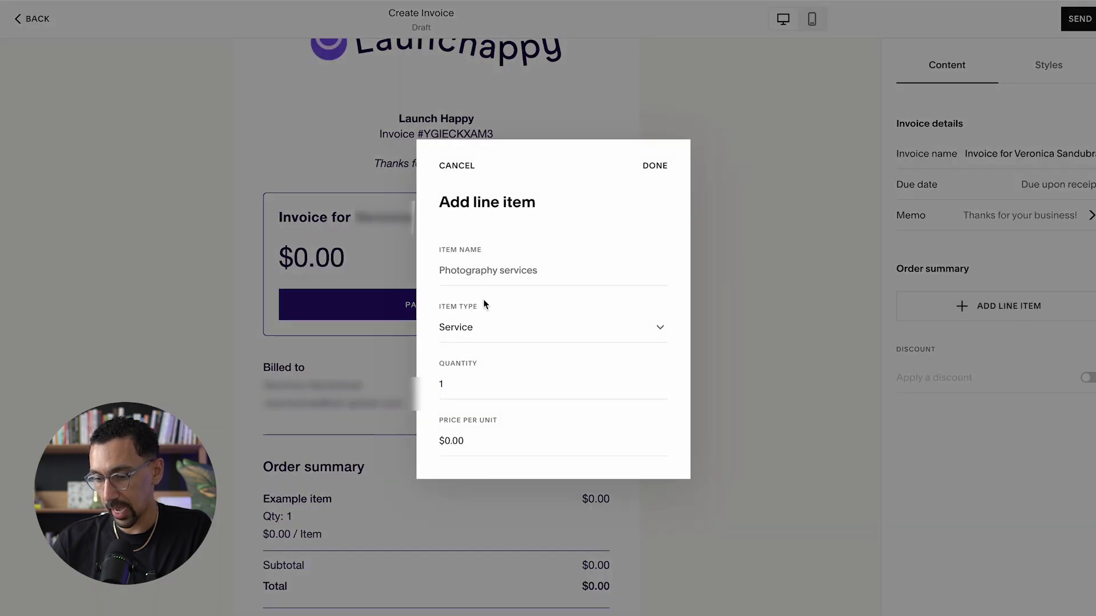
{"action": "type", "text": "Serv"}
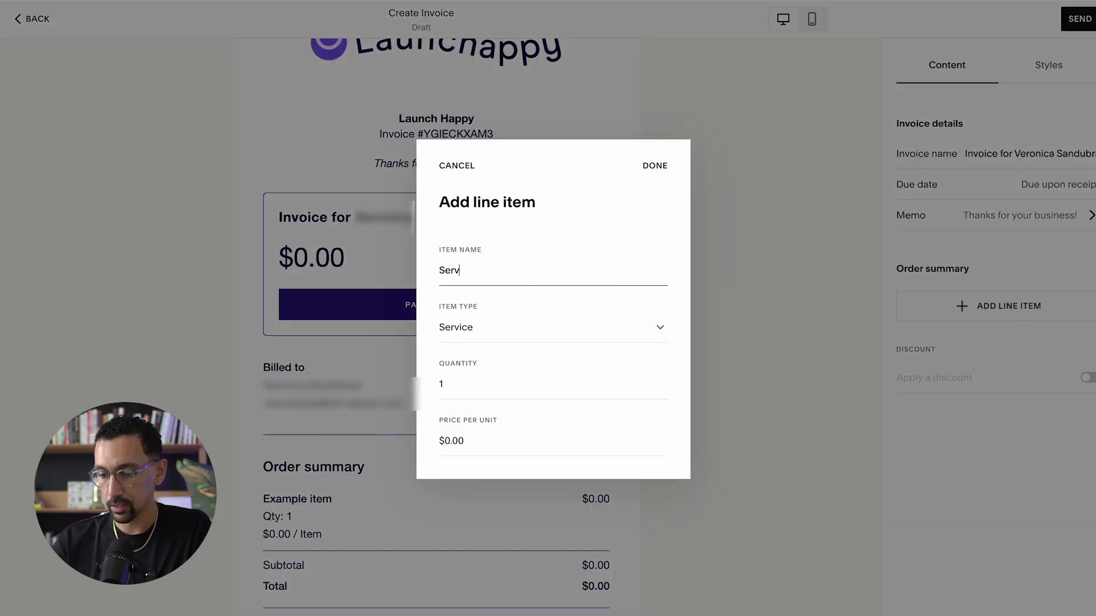
{"action": "key", "text": "ctrl+a"}
{"action": "type", "text": "Design"}
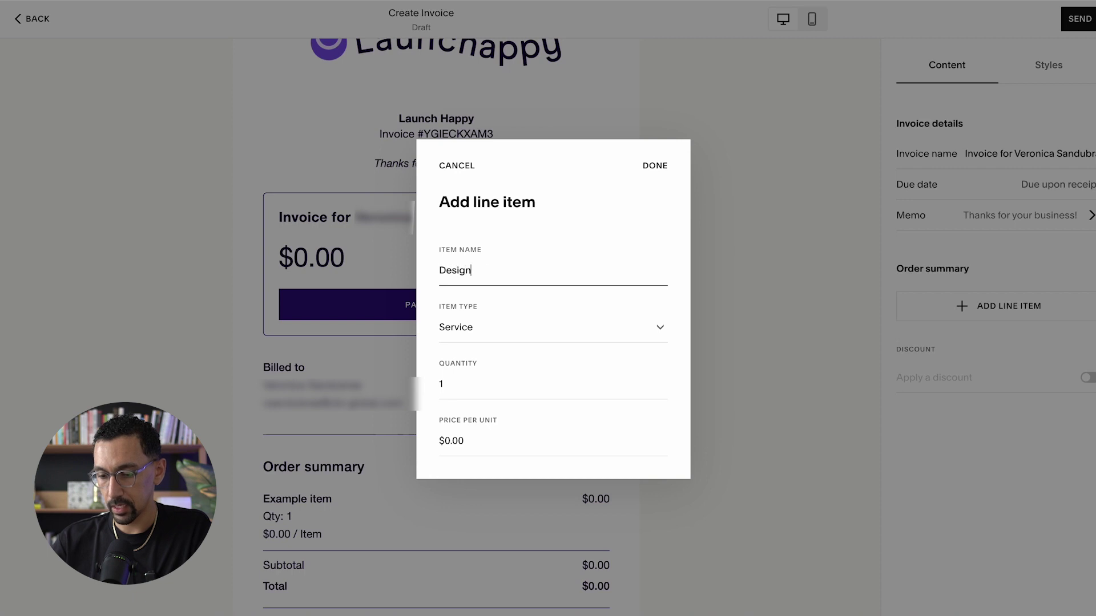
{"action": "left_click", "coordinate": [488, 338]}
{"action": "left_click", "coordinate": [491, 339]}
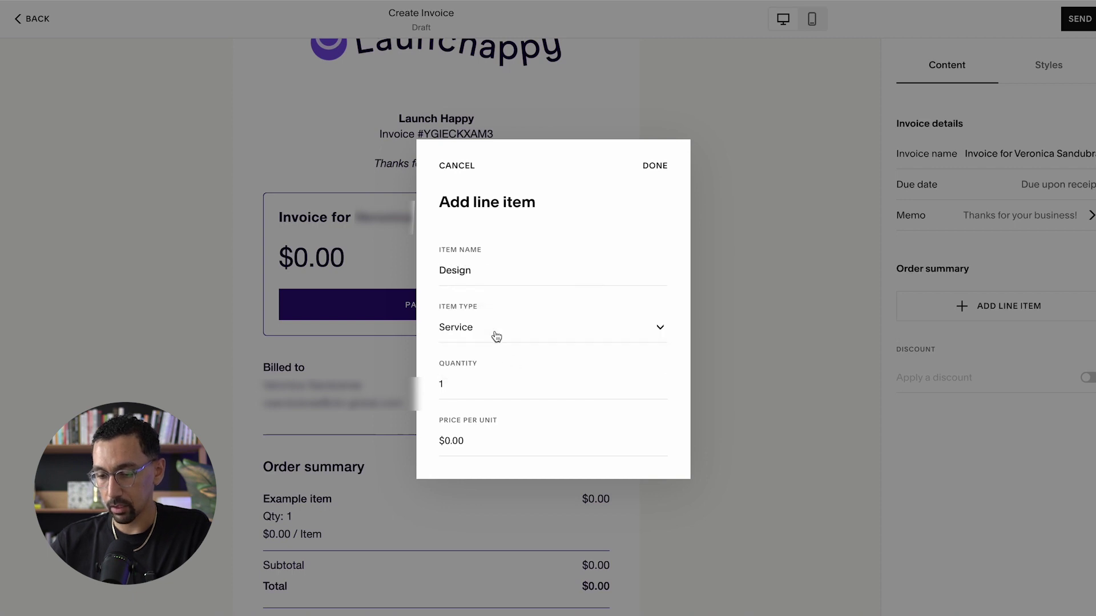
{"action": "left_click", "coordinate": [478, 377]}
Set the Design item's price per unit to $3,500 and add the line item to the invoice.
{"action": "left_click", "coordinate": [474, 440]}
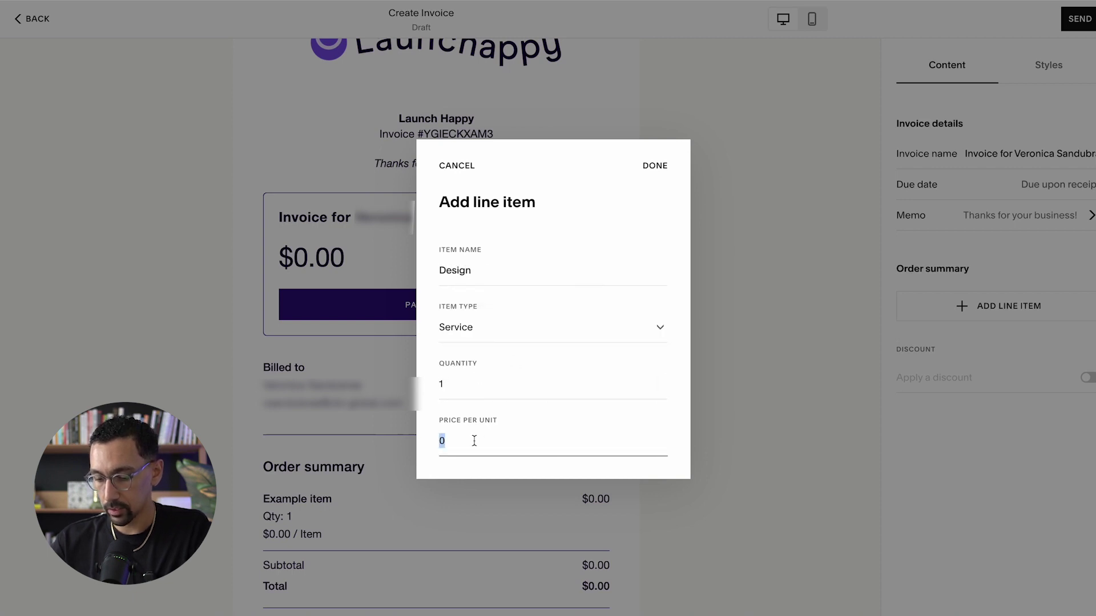
{"action": "type", "text": "400"}
{"action": "key", "text": "BackSpace"}
{"action": "key", "text": "BackSpace"}
{"action": "key", "text": "BackSpace"}
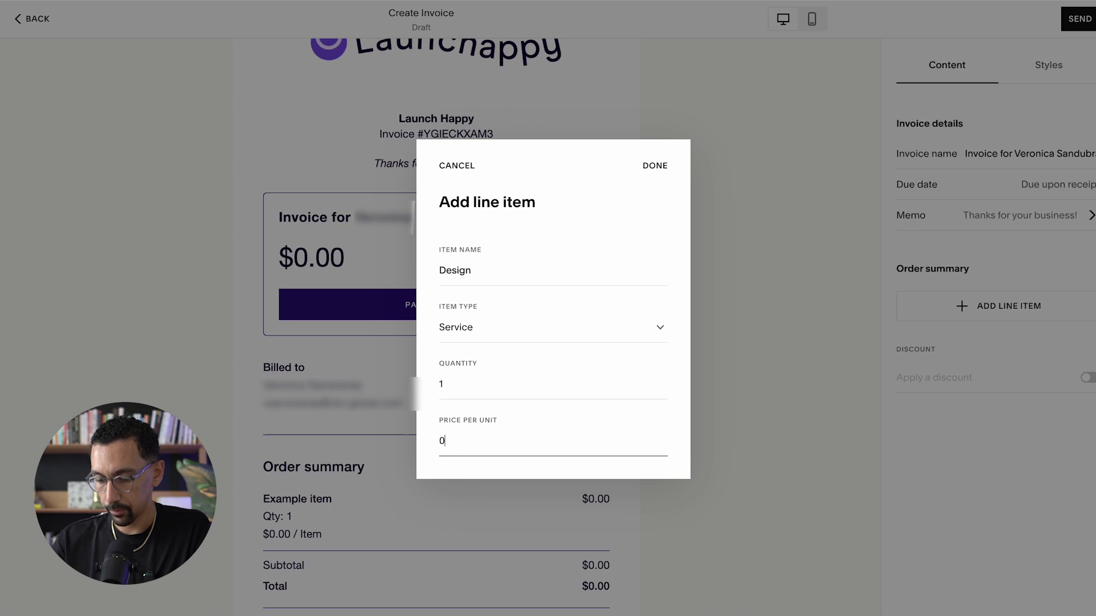
{"action": "type", "text": "3500"}
{"action": "key", "text": "Return"}
Review the whole invoice preview from header to footer and view the style options available for it.
{"action": "scroll", "coordinate": [418, 299], "scroll_direction": "down", "scroll_amount": 1}
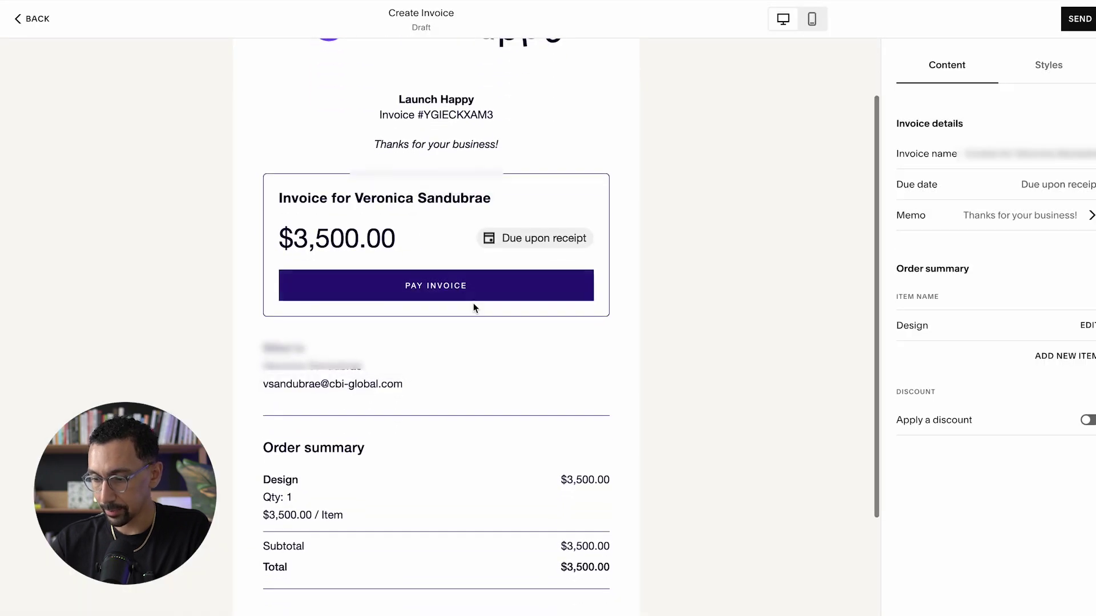
{"action": "scroll", "coordinate": [473, 303], "scroll_direction": "down", "scroll_amount": 3}
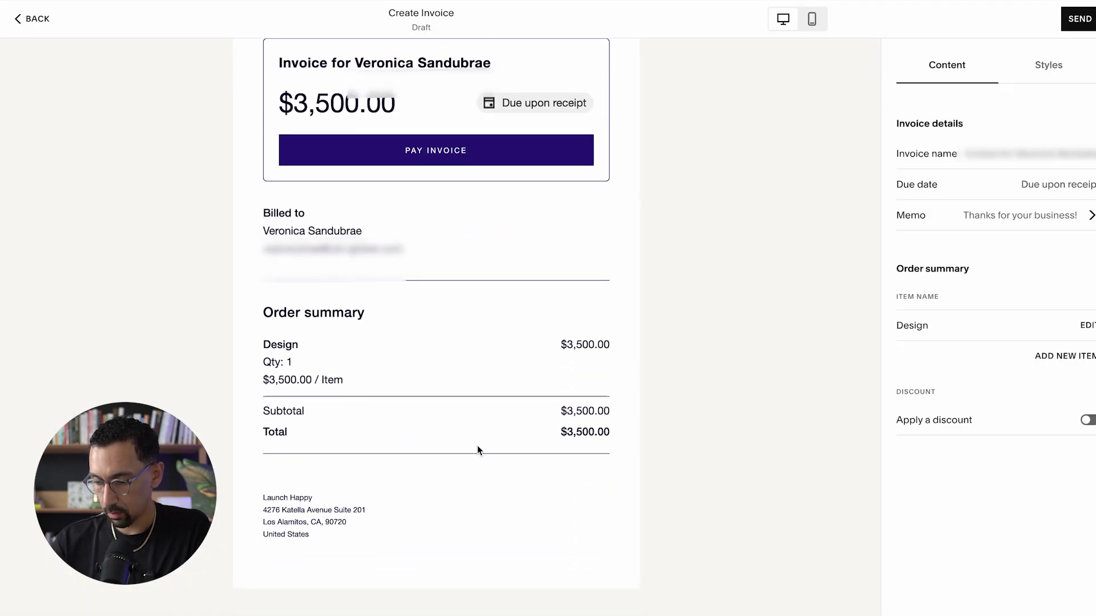
{"action": "scroll", "coordinate": [477, 447], "scroll_direction": "up", "scroll_amount": 5}
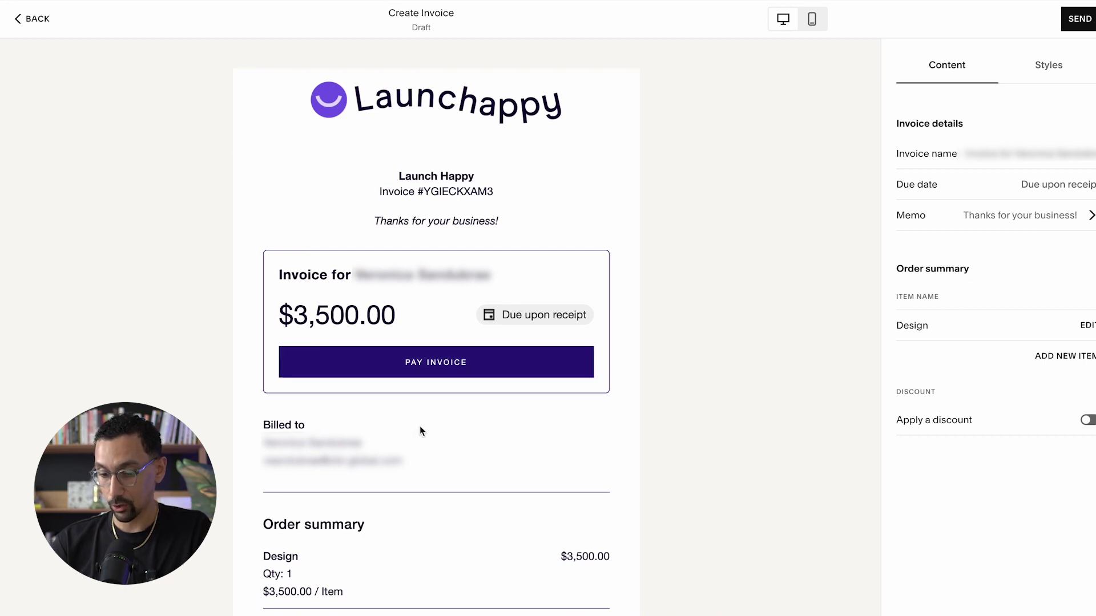
{"action": "scroll", "coordinate": [421, 430], "scroll_direction": "down", "scroll_amount": 4}
{"action": "scroll", "coordinate": [421, 431], "scroll_direction": "up", "scroll_amount": 4}
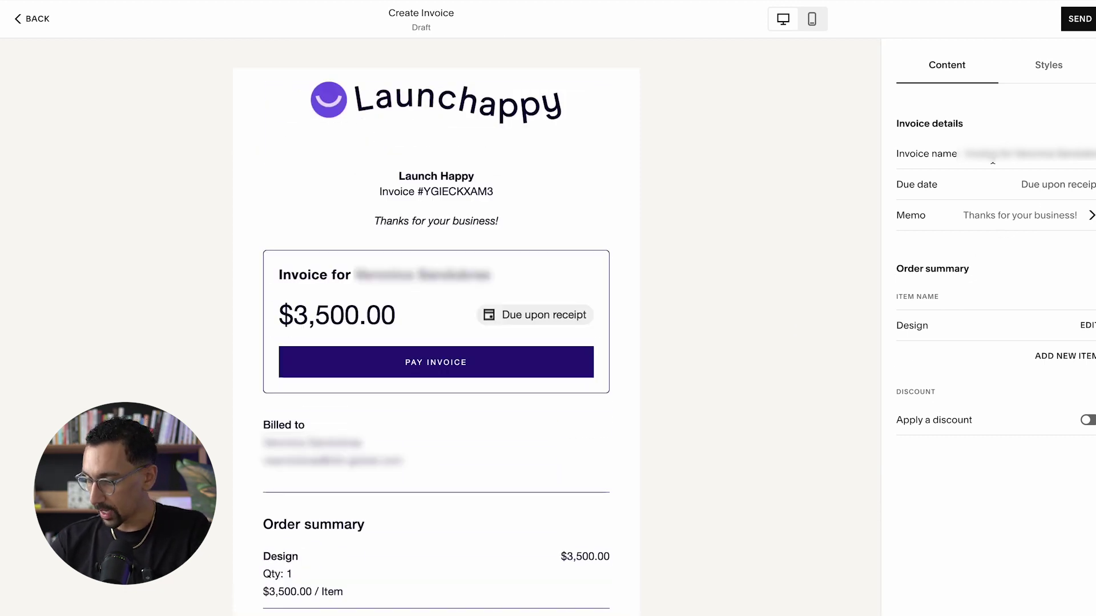
{"action": "left_click", "coordinate": [1051, 67]}
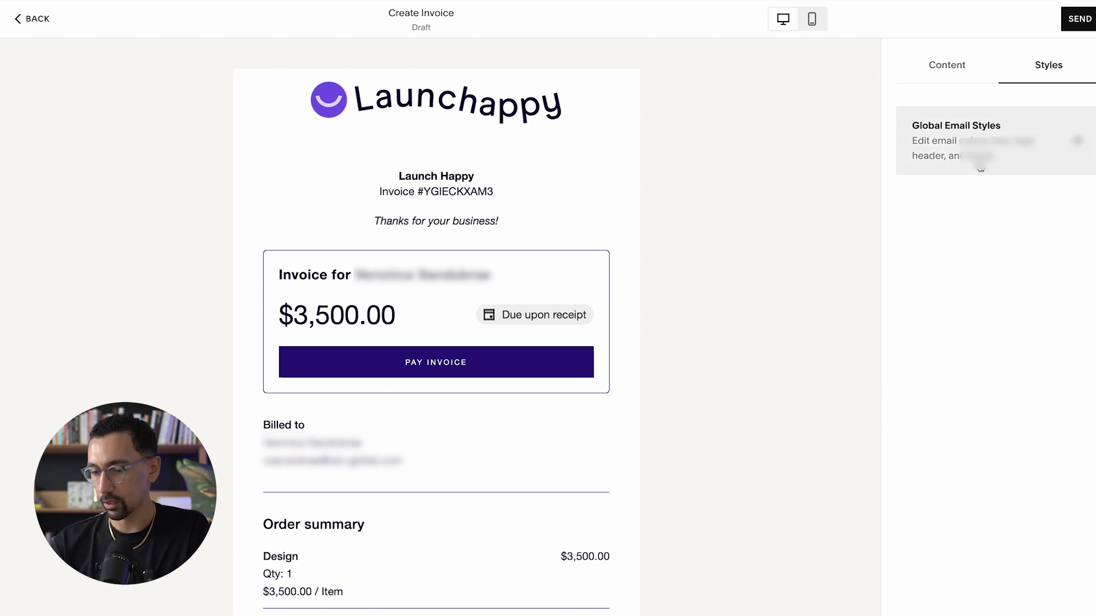
{"action": "left_click", "coordinate": [946, 67]}
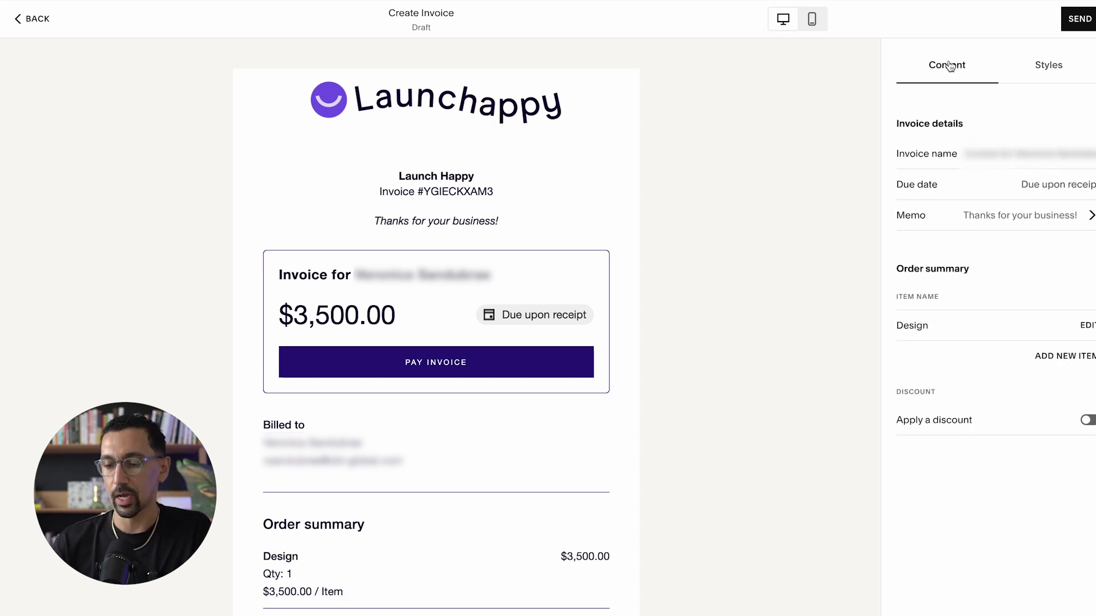
Replace the due-upon-receipt setting with a due date of August 21, 2023, and view the discount options without applying one.
{"action": "left_click", "coordinate": [1060, 185]}
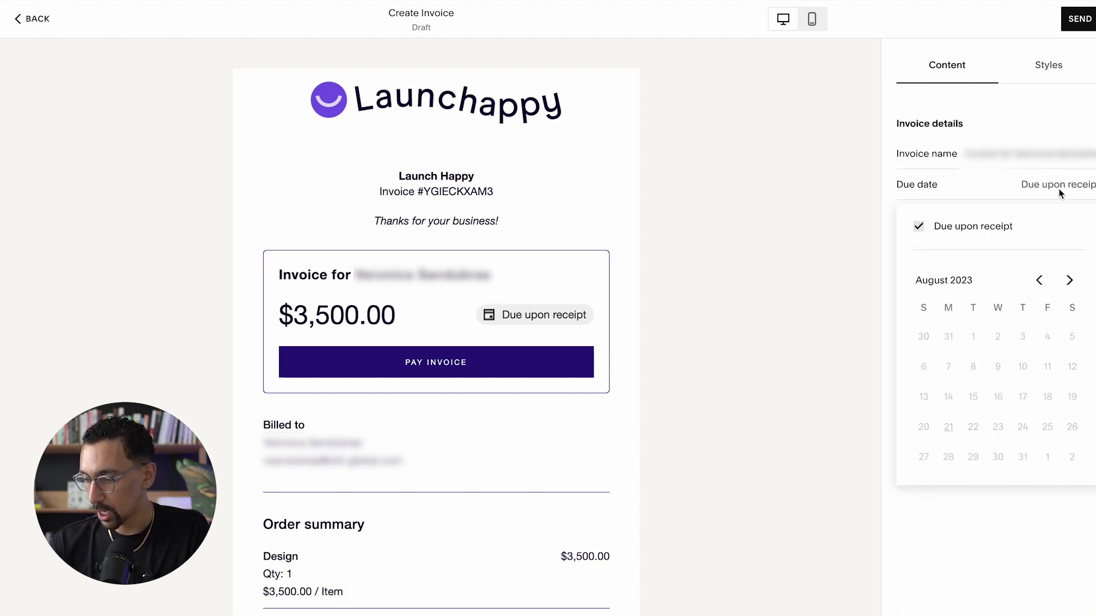
{"action": "left_click", "coordinate": [1071, 281]}
{"action": "left_click", "coordinate": [1070, 281]}
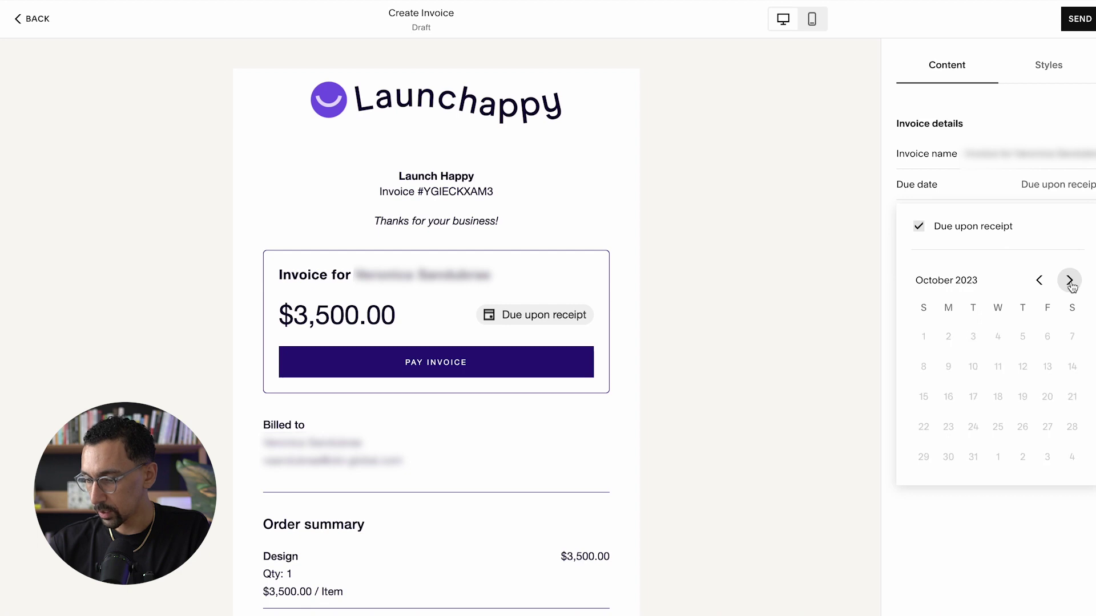
{"action": "left_click", "coordinate": [918, 227]}
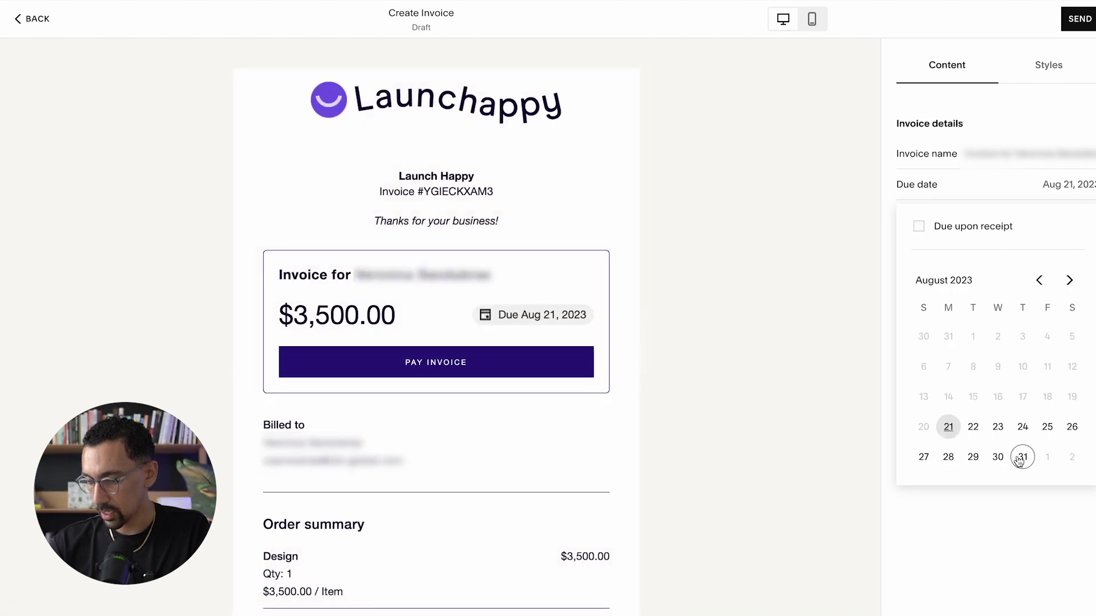
{"action": "left_click", "coordinate": [1035, 125]}
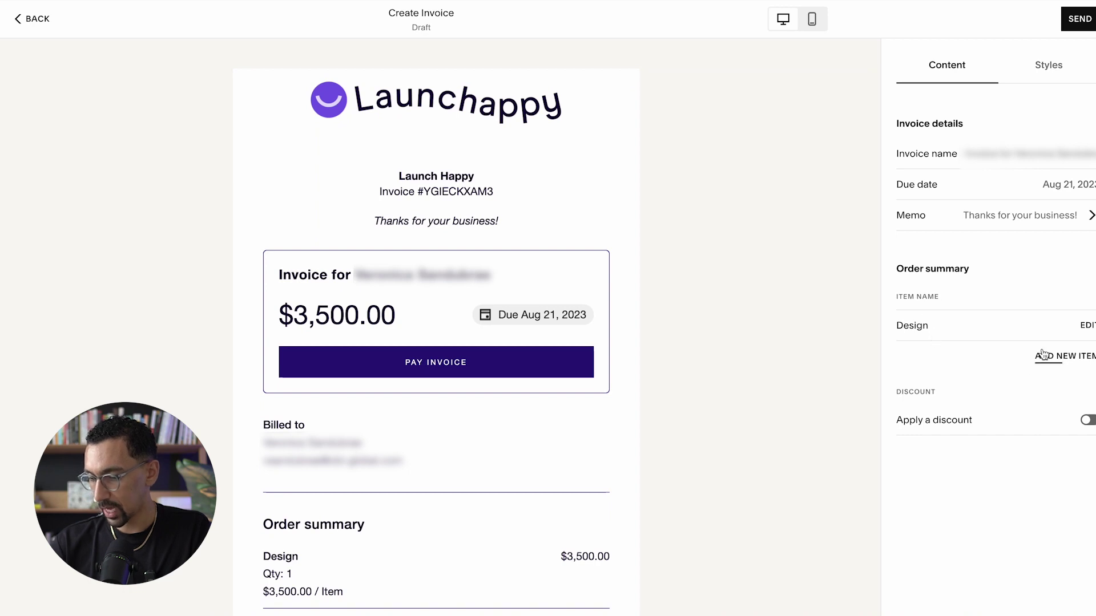
{"action": "left_click", "coordinate": [987, 422]}
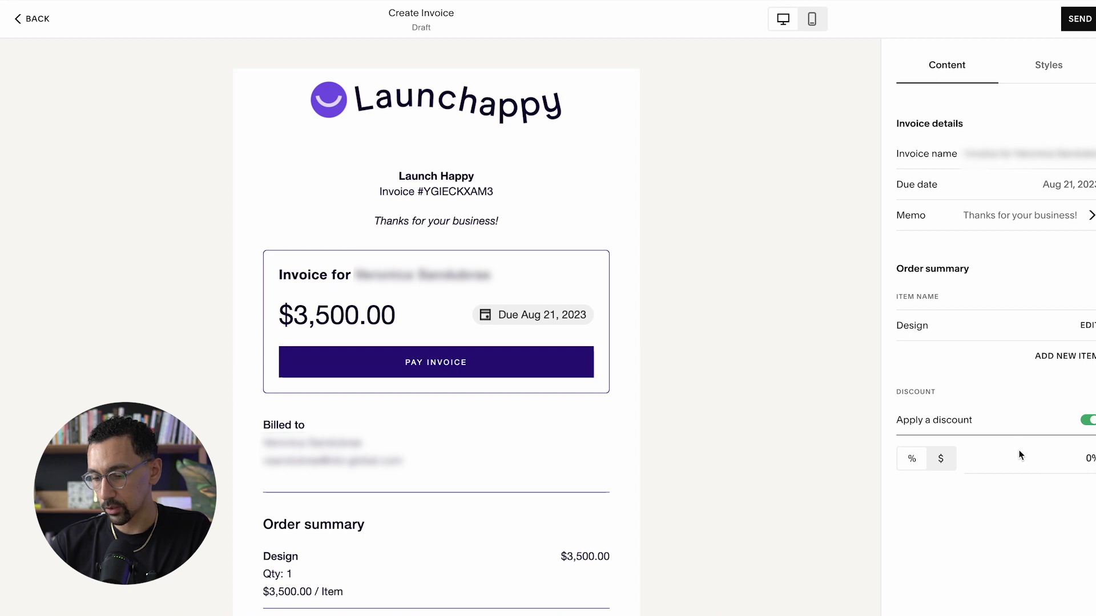
{"action": "left_click", "coordinate": [1084, 420]}
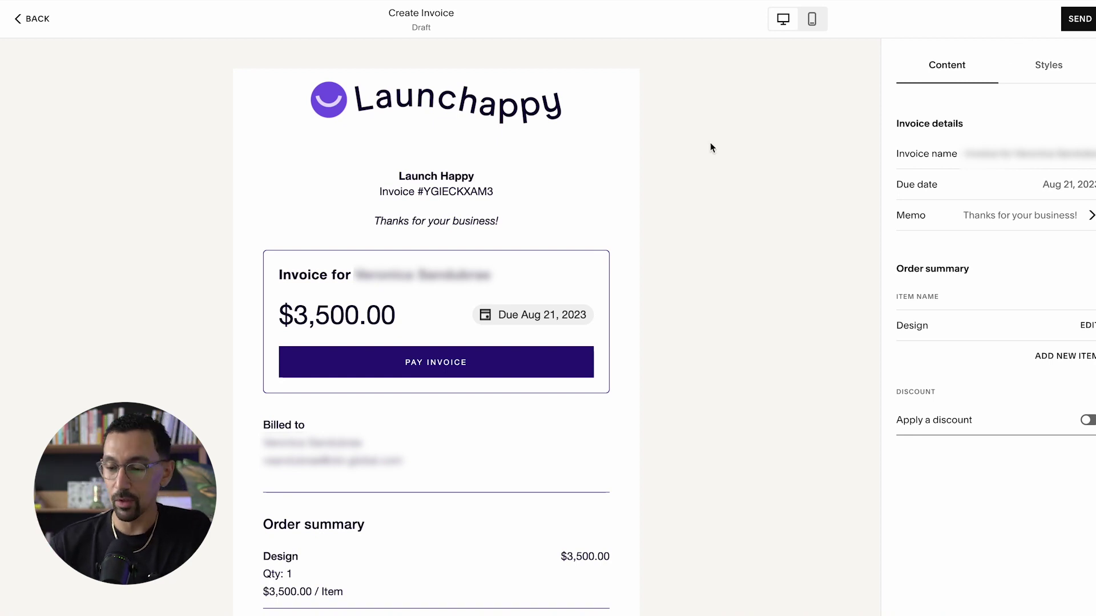
Return to the project page and view the actions available for the draft invoice without choosing any.
{"action": "left_click", "coordinate": [35, 19]}
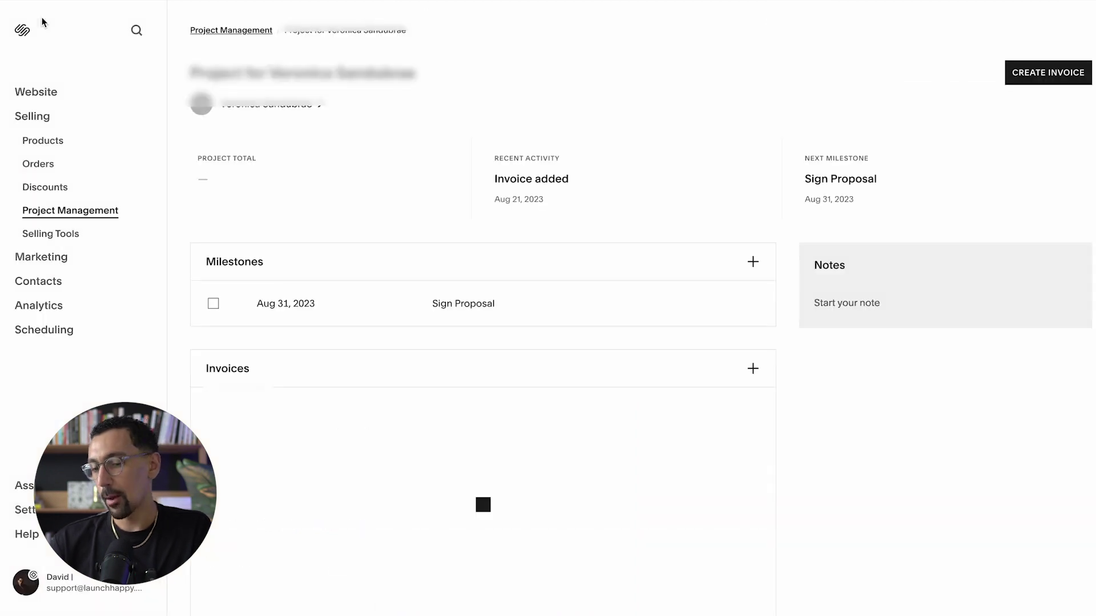
{"action": "scroll", "coordinate": [514, 401], "scroll_direction": "down", "scroll_amount": 1}
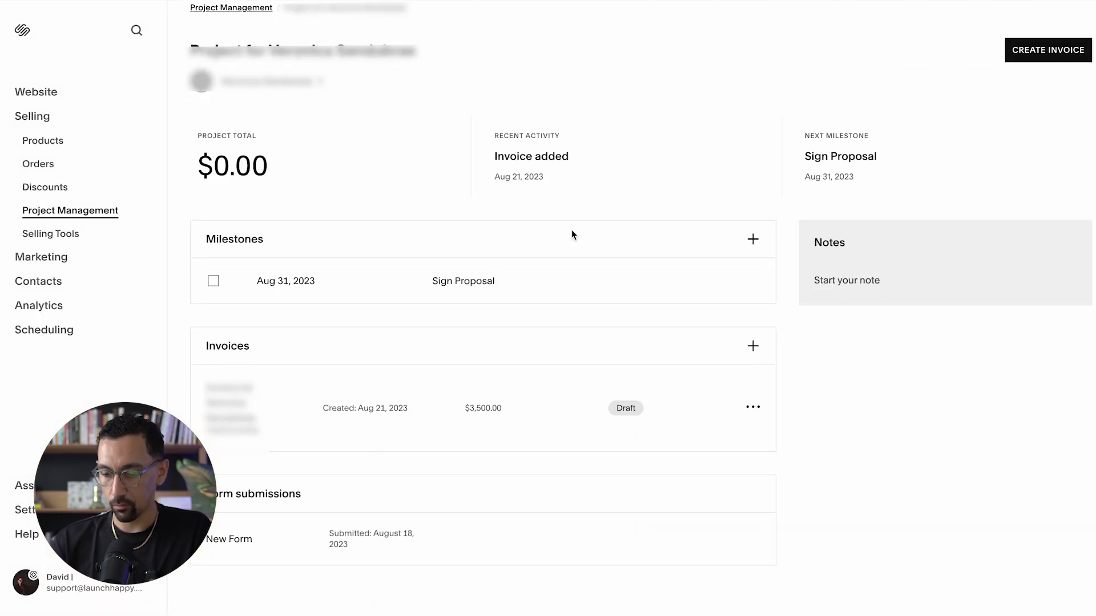
{"action": "left_click", "coordinate": [756, 410]}
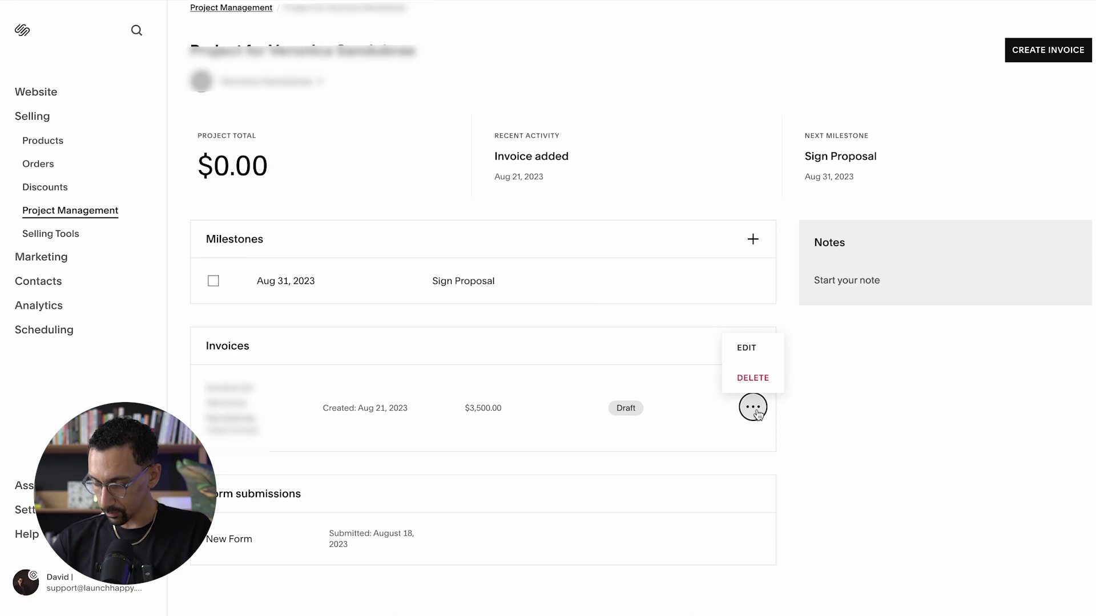
{"action": "left_click", "coordinate": [850, 409]}
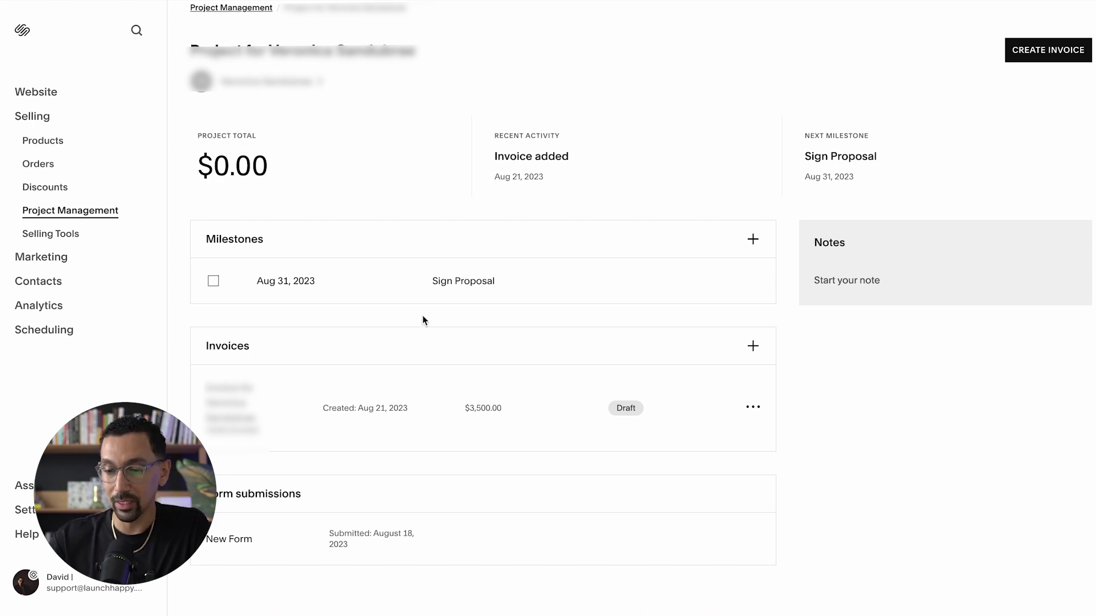
Start a new project from the project management overview and open the form for adding a new client to it.
{"action": "left_click", "coordinate": [228, 12]}
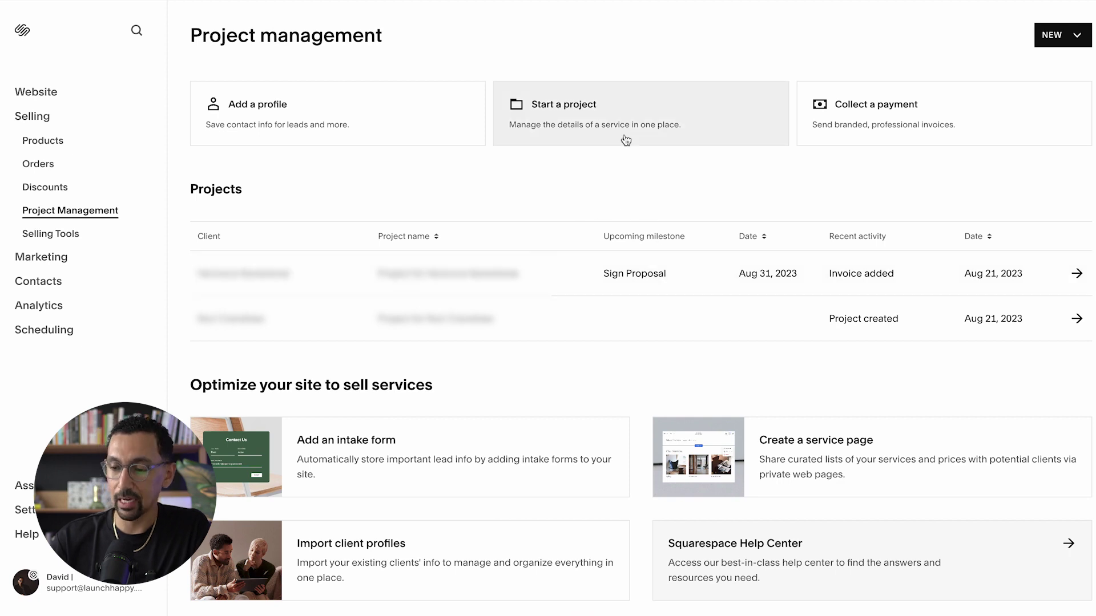
{"action": "left_click", "coordinate": [614, 104]}
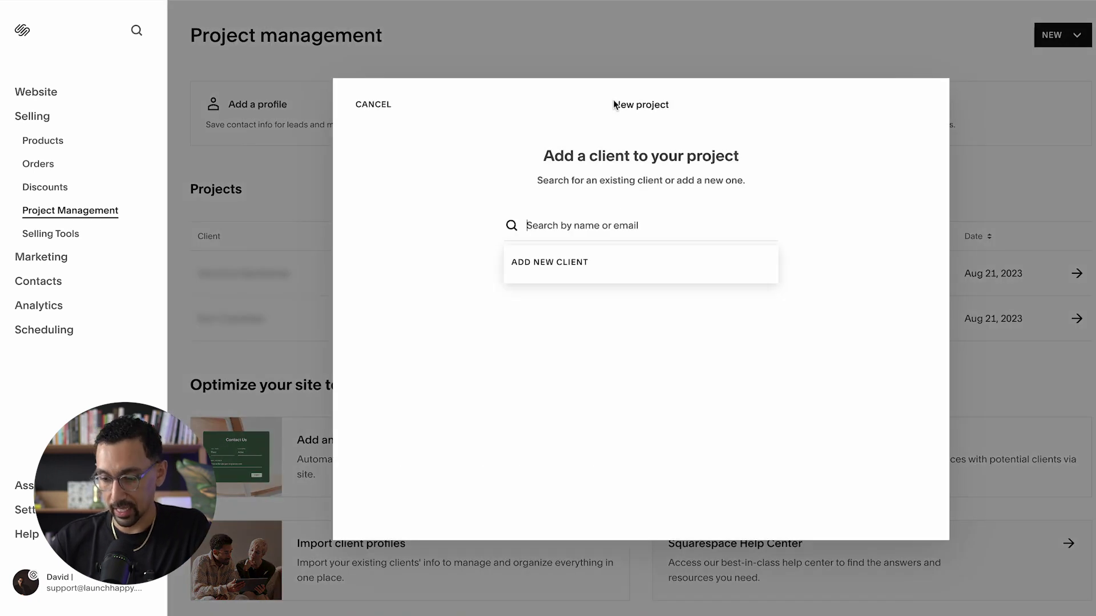
{"action": "left_click", "coordinate": [568, 266]}
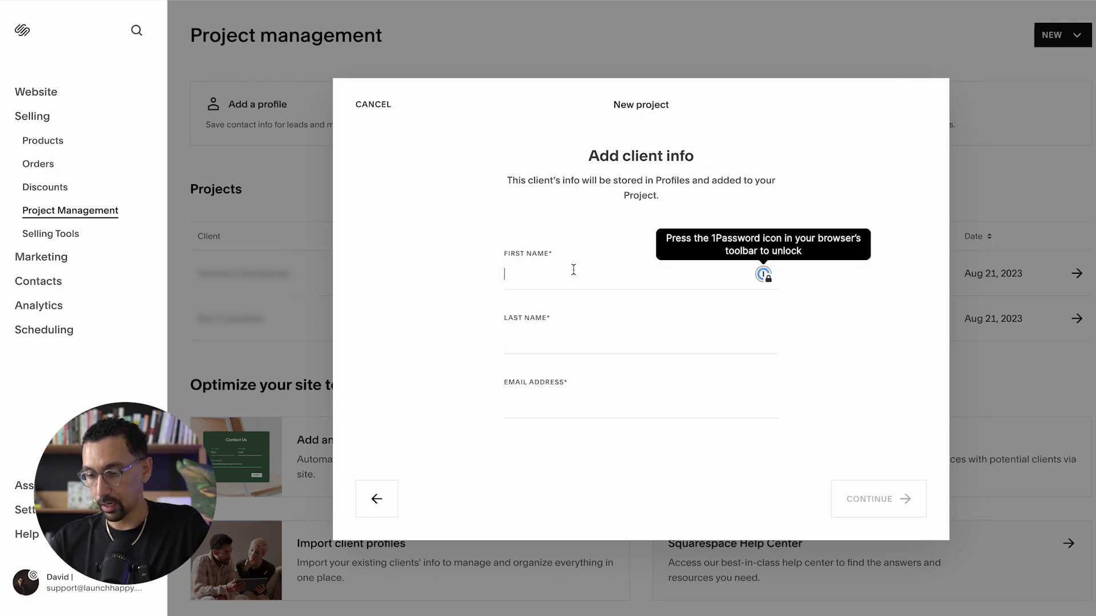